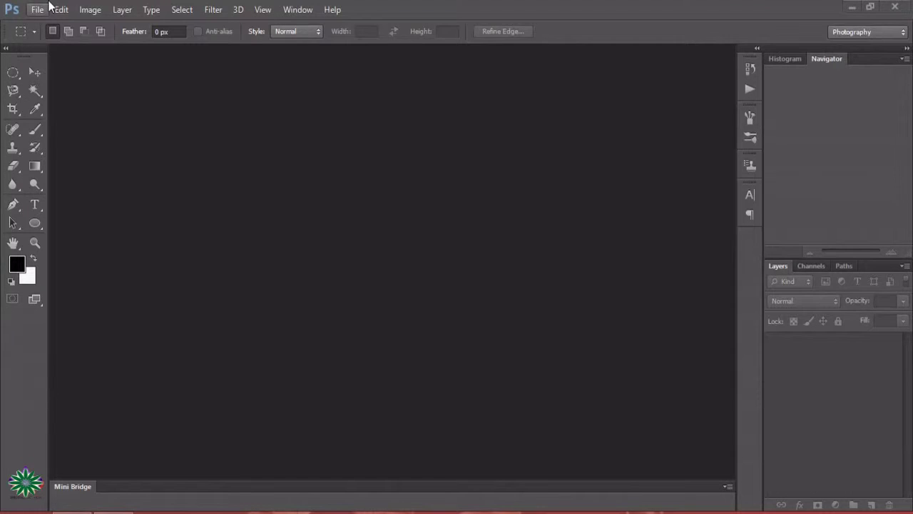
Open the purple butterfly screenshot
click(42, 12)
click(43, 37)
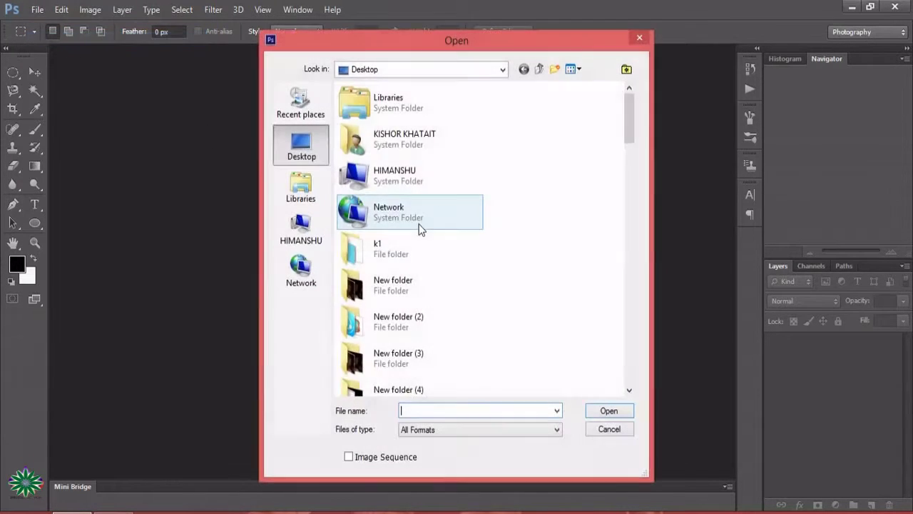
double_click(385, 323)
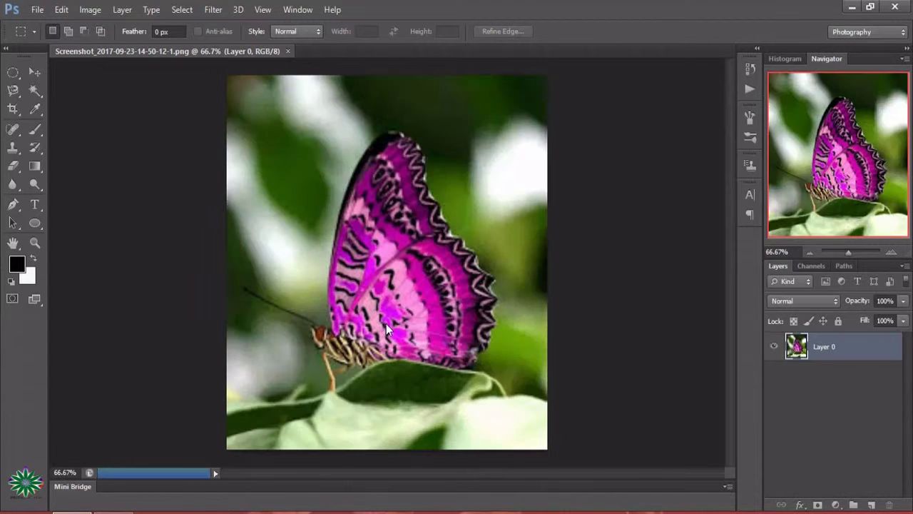
Open the orange butterfly screenshot
click(39, 10)
click(42, 37)
double_click(456, 324)
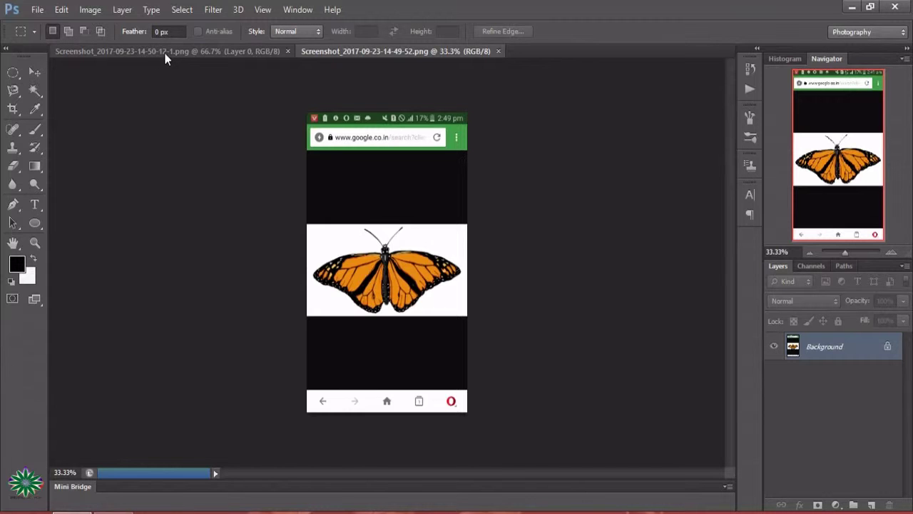
Open the girl photo girl-470568_960_720.jpg
click(39, 10)
click(43, 37)
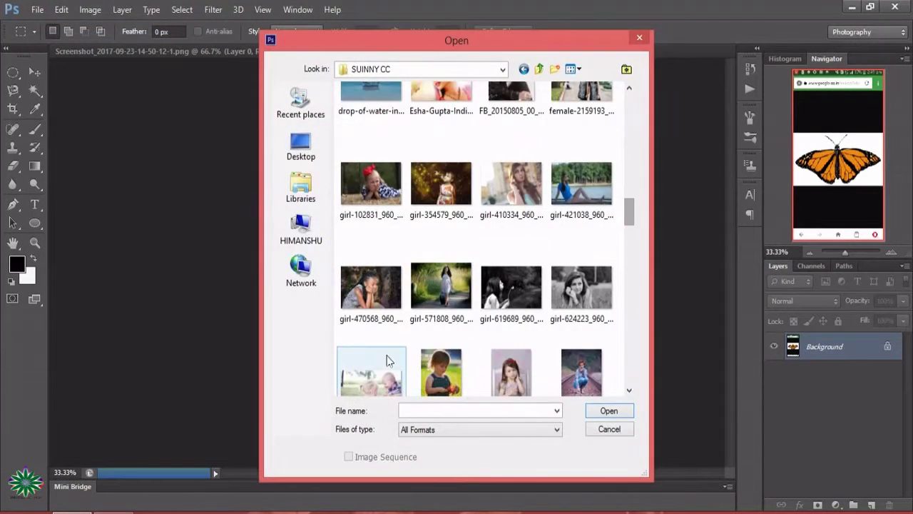
click(352, 300)
double_click(358, 275)
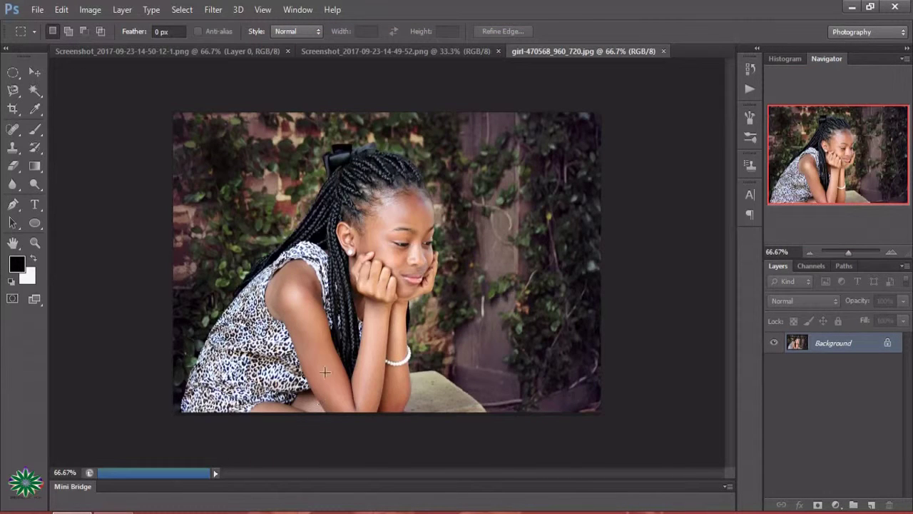
Zoom the girl photo to 100% and scroll down through it
click(35, 242)
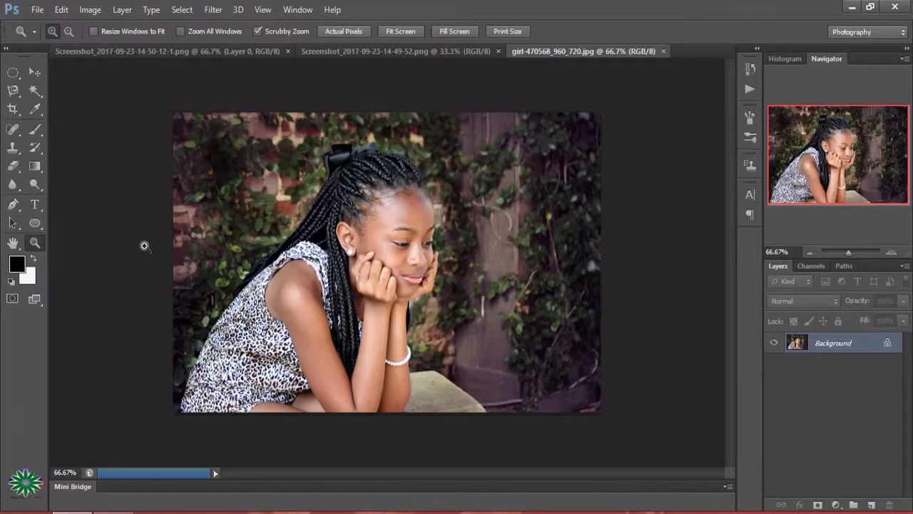
click(213, 245)
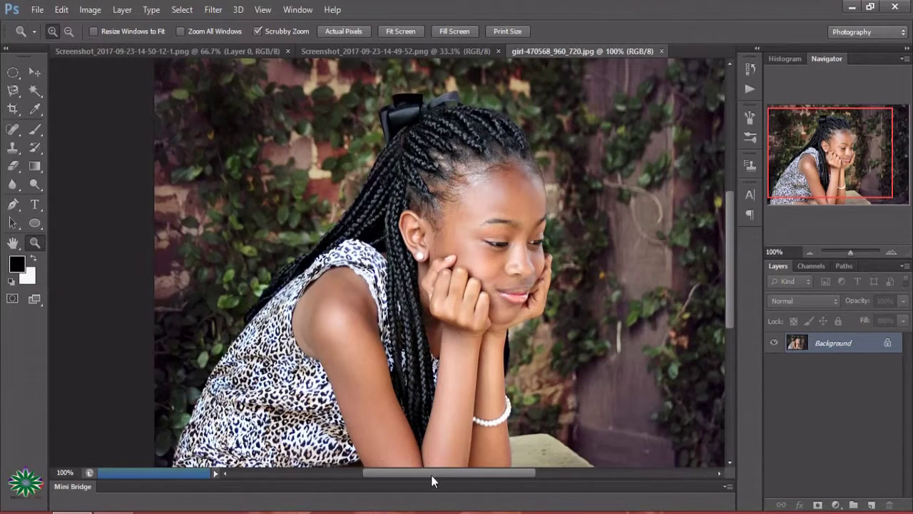
drag(431, 472, 453, 472)
scroll(507, 359, down, 1)
scroll(507, 359, down, 1)
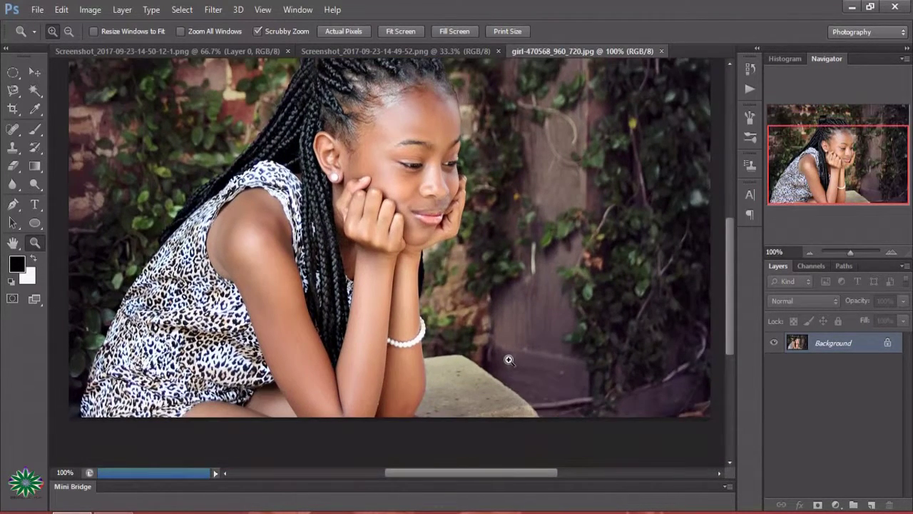
scroll(507, 359, down, 1)
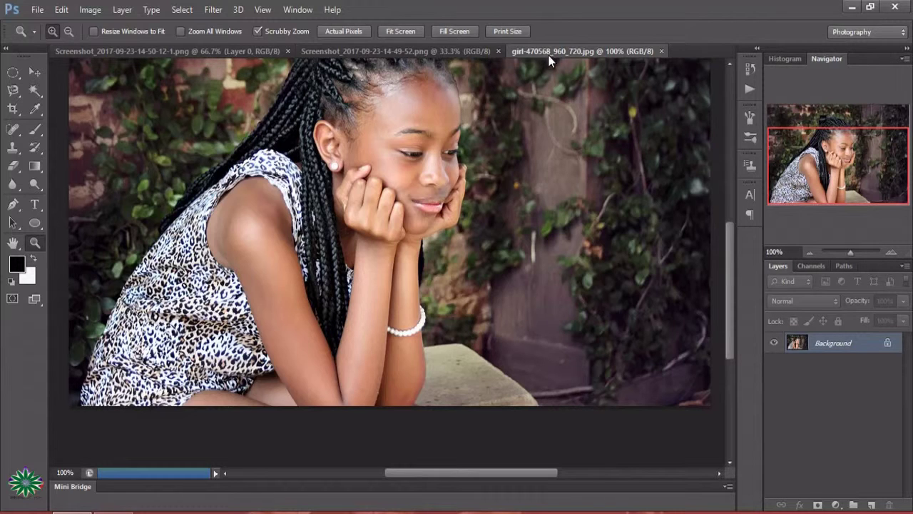
Switch to the purple butterfly screenshot and zoom it to 100%
click(197, 50)
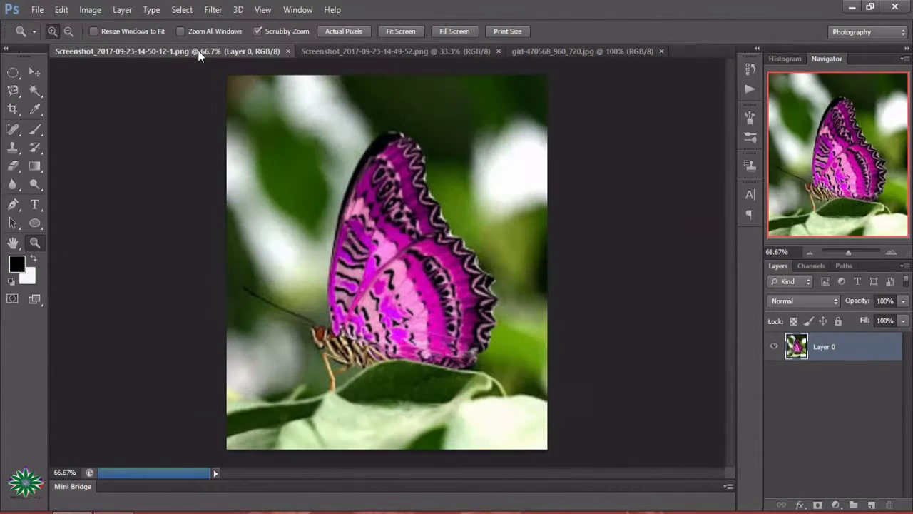
click(13, 204)
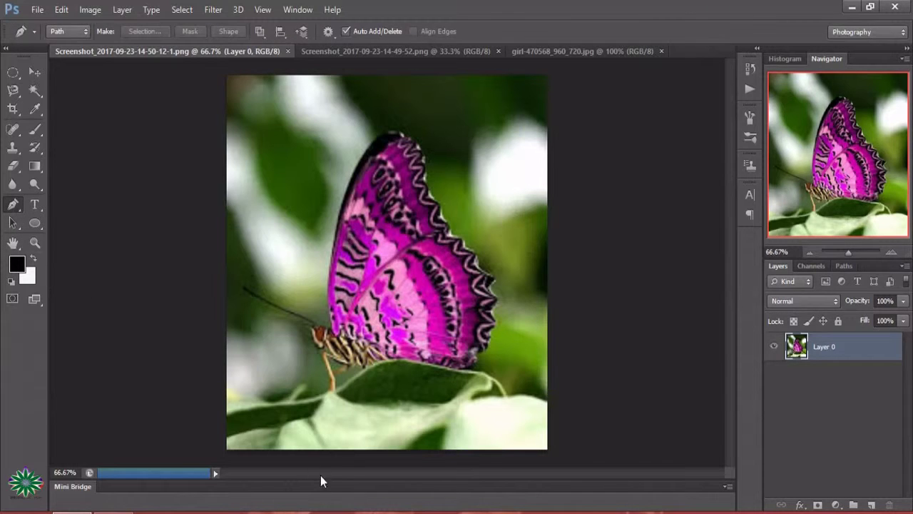
click(34, 243)
click(309, 260)
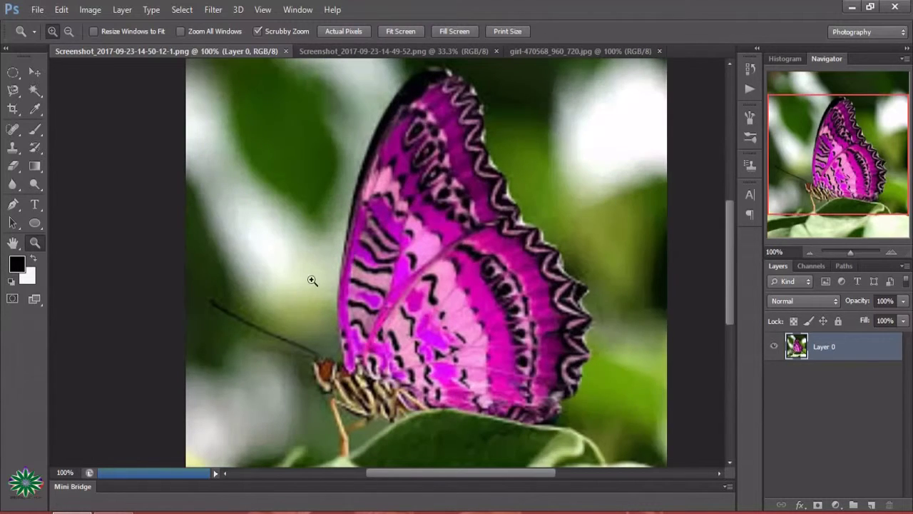
drag(727, 258, 727, 280)
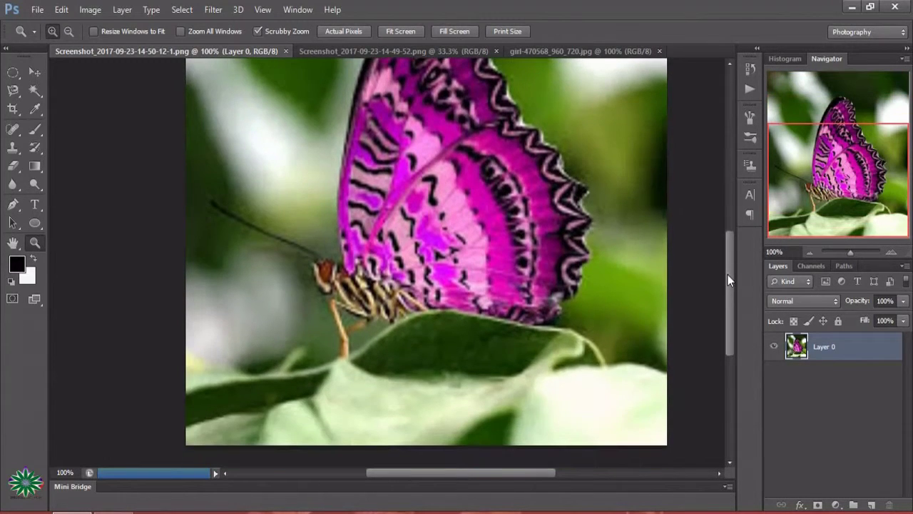
Start a pen path at the antenna tip and trace down over the butterfly's head
click(13, 205)
click(207, 205)
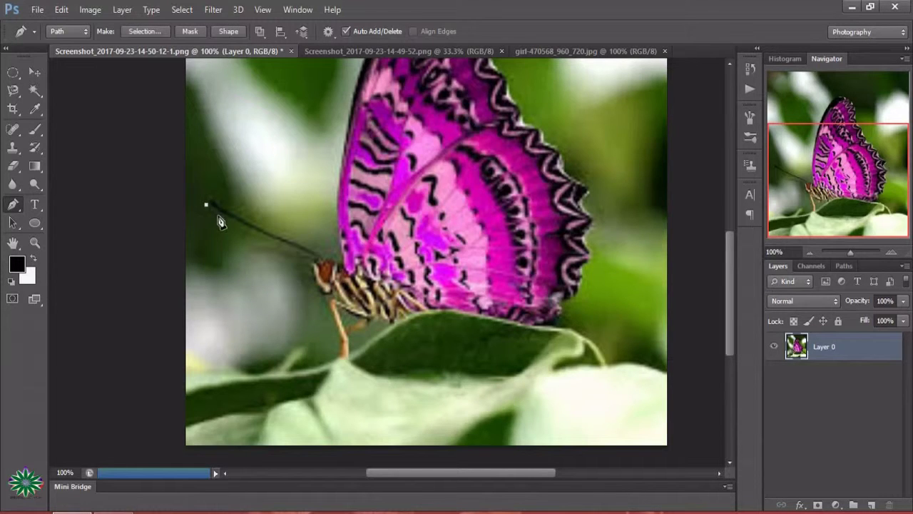
click(225, 213)
click(253, 231)
click(291, 248)
click(312, 258)
click(312, 269)
click(315, 286)
click(328, 296)
Trace the path around the leg and along the leaf edge under the wing
click(343, 341)
click(350, 355)
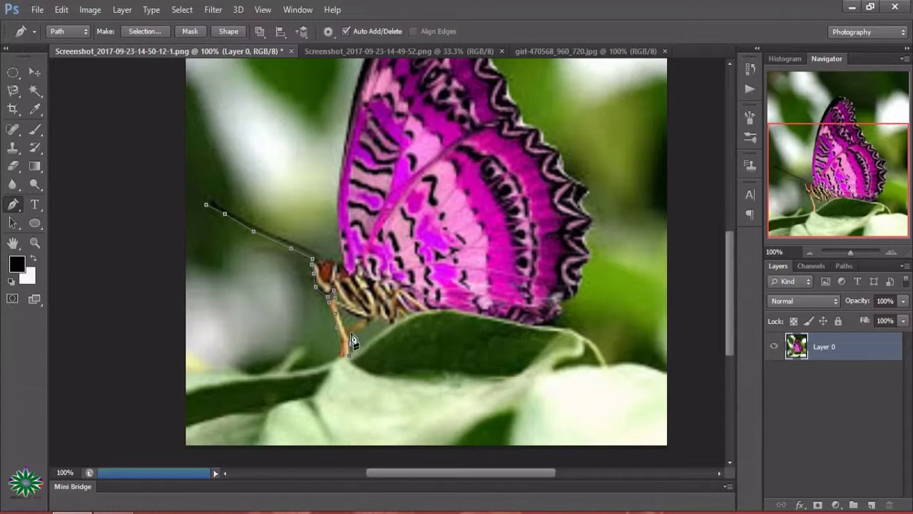
click(353, 330)
click(368, 328)
click(391, 322)
click(426, 315)
click(447, 311)
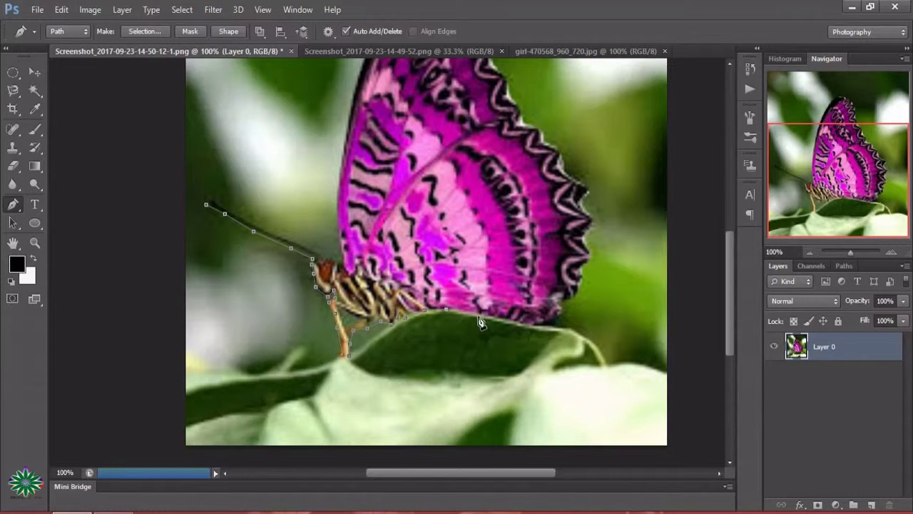
click(478, 314)
click(512, 321)
click(548, 323)
Follow the scalloped outer wing edge up to the top of the visible wing
click(564, 308)
click(576, 293)
click(584, 236)
click(585, 220)
click(588, 189)
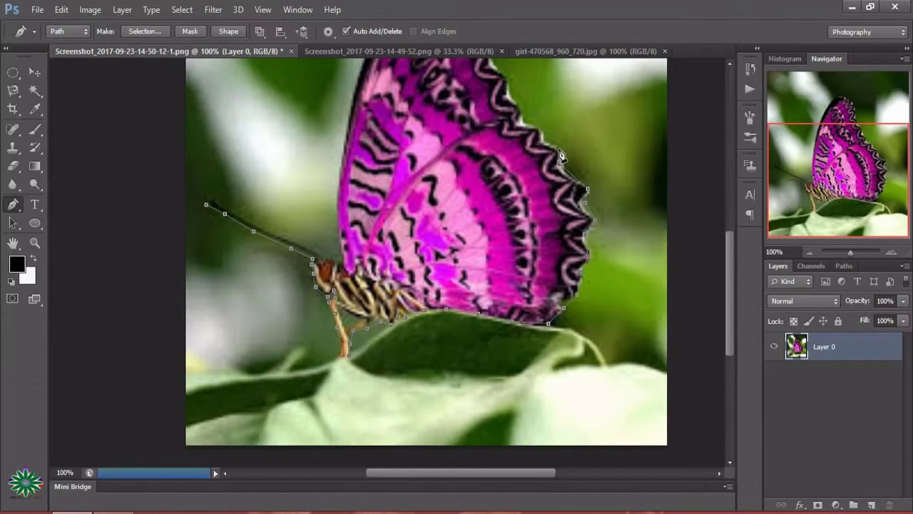
click(558, 149)
click(540, 133)
click(509, 76)
Extend the path up the upper wing edge to the wing tip
drag(730, 283, 735, 248)
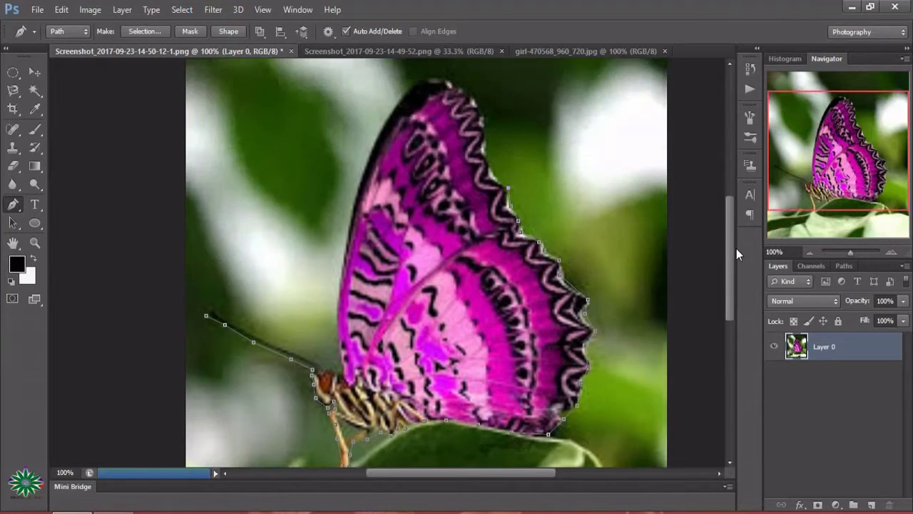
click(487, 161)
click(486, 123)
click(477, 104)
click(457, 86)
click(435, 80)
Trace down the wing's front edge and close the path at the antenna start point
click(413, 85)
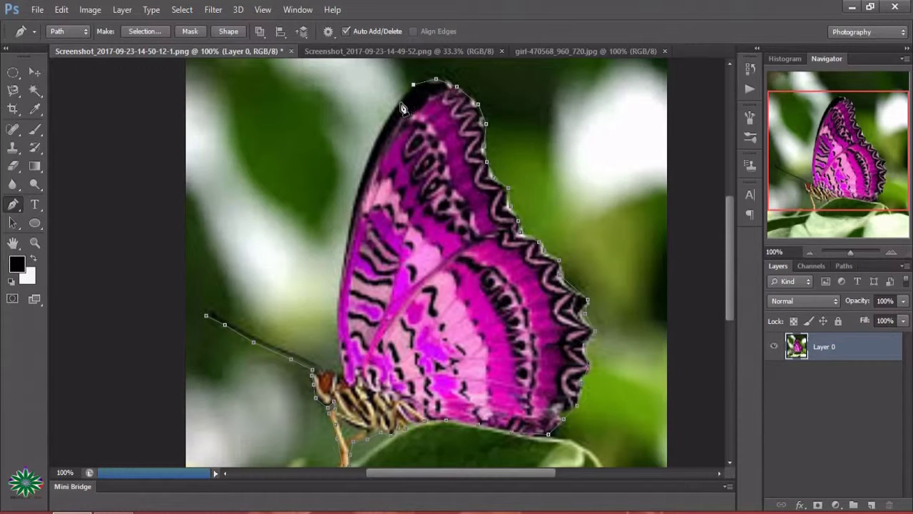
click(400, 104)
click(383, 126)
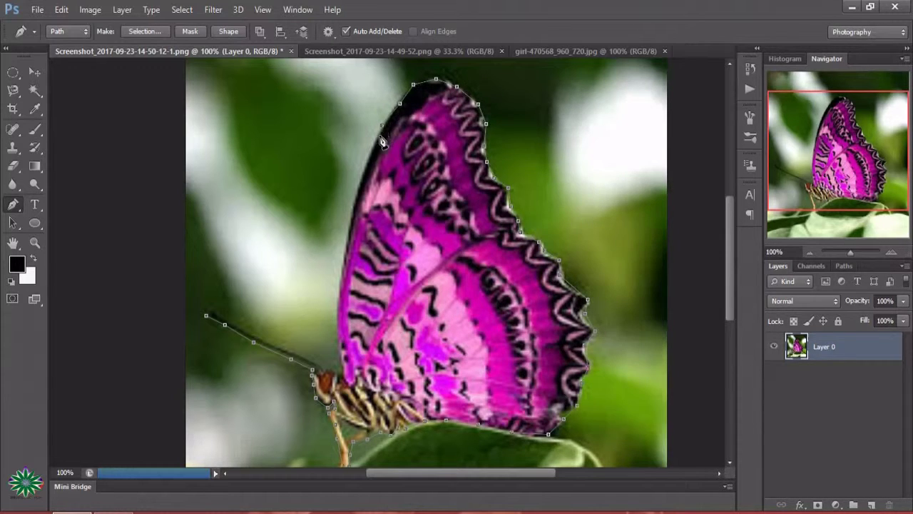
click(365, 176)
click(348, 228)
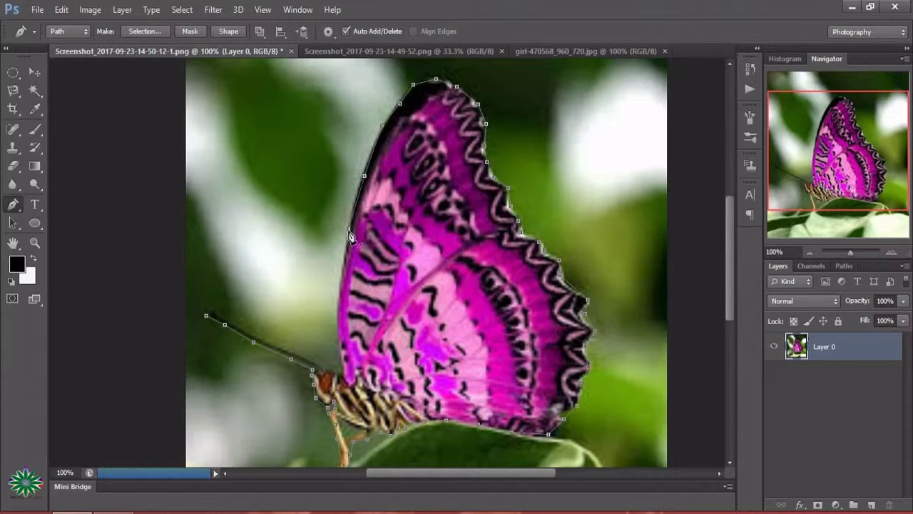
click(343, 270)
click(338, 312)
click(245, 332)
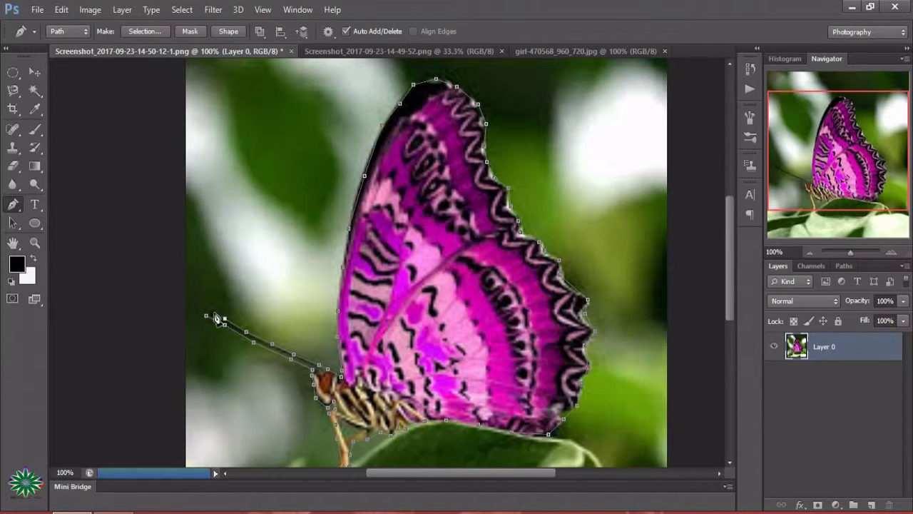
click(207, 316)
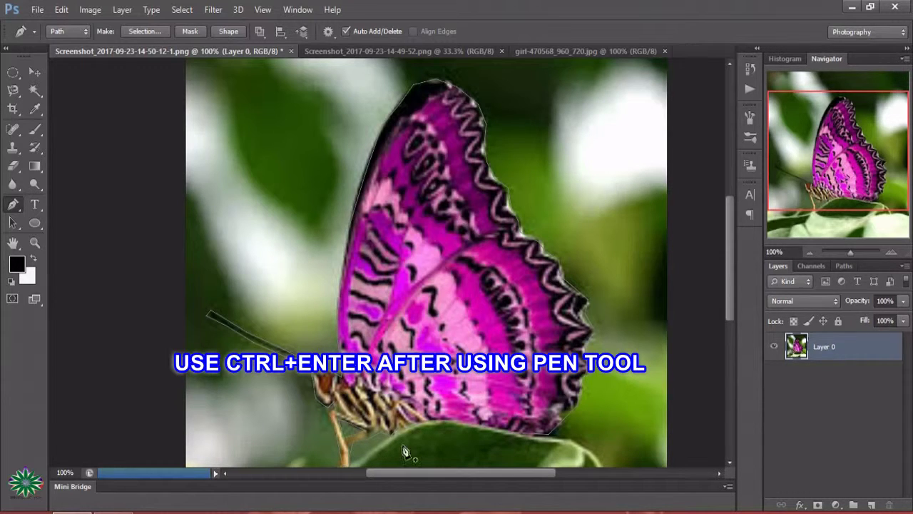
Load the purple butterfly path as a selection, then view the orange butterfly at 200%
key(ctrl+Return)
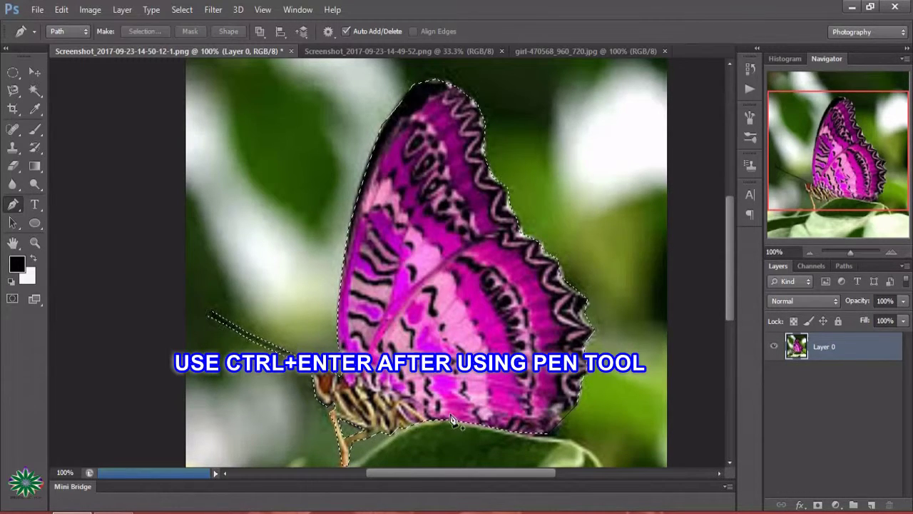
click(394, 51)
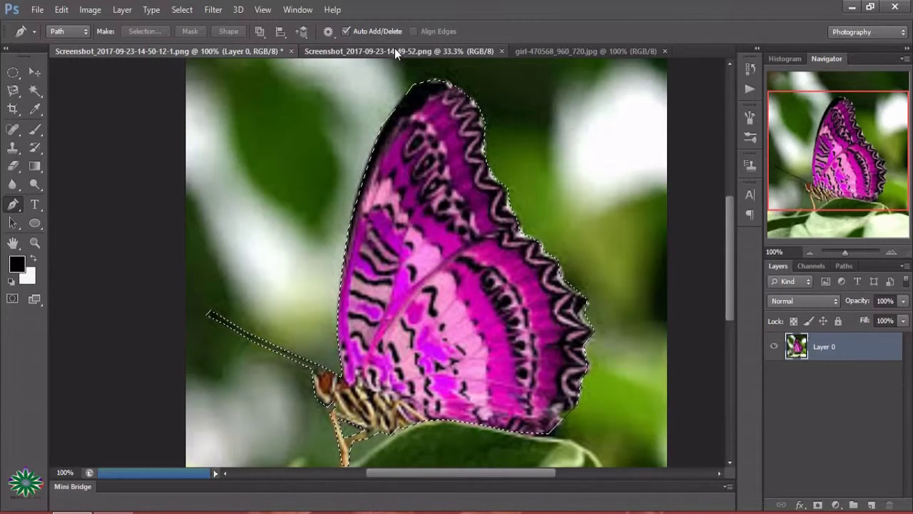
click(34, 242)
click(414, 255)
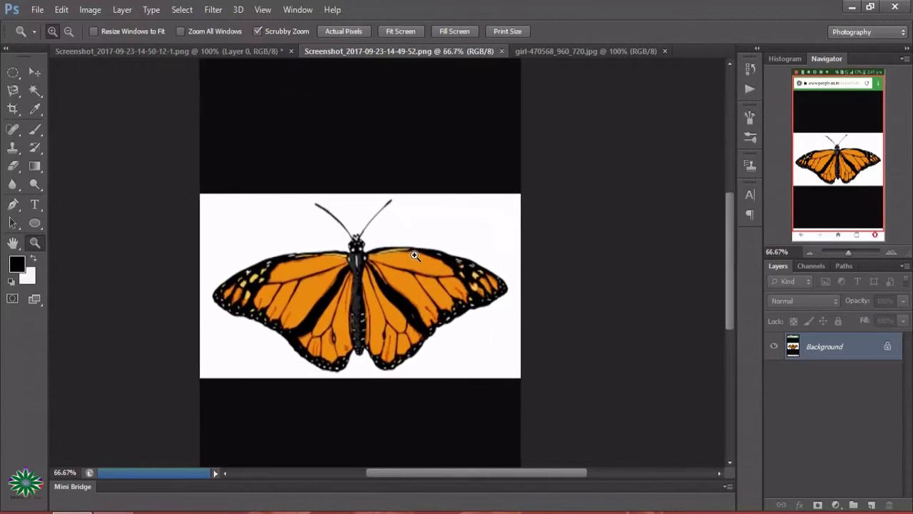
click(415, 255)
click(414, 255)
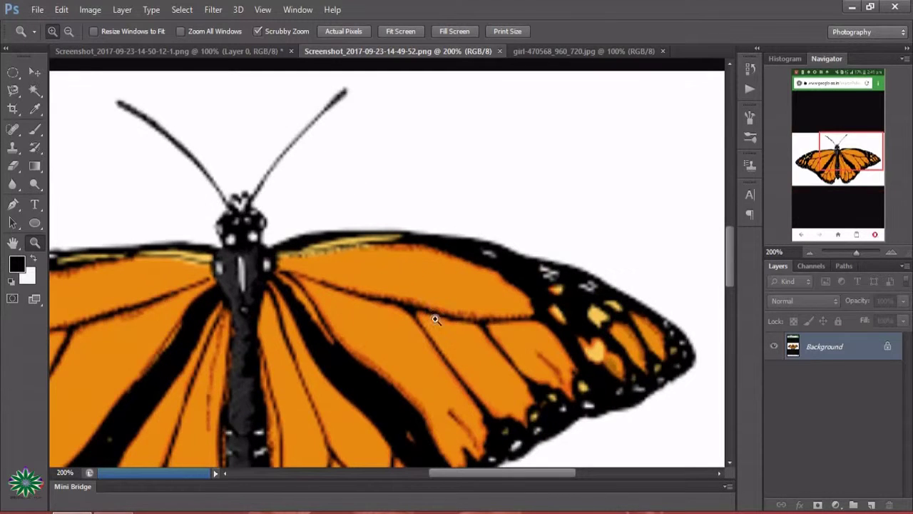
scroll(430, 462, left, 2)
scroll(521, 346, left, 3)
scroll(521, 348, down, 1)
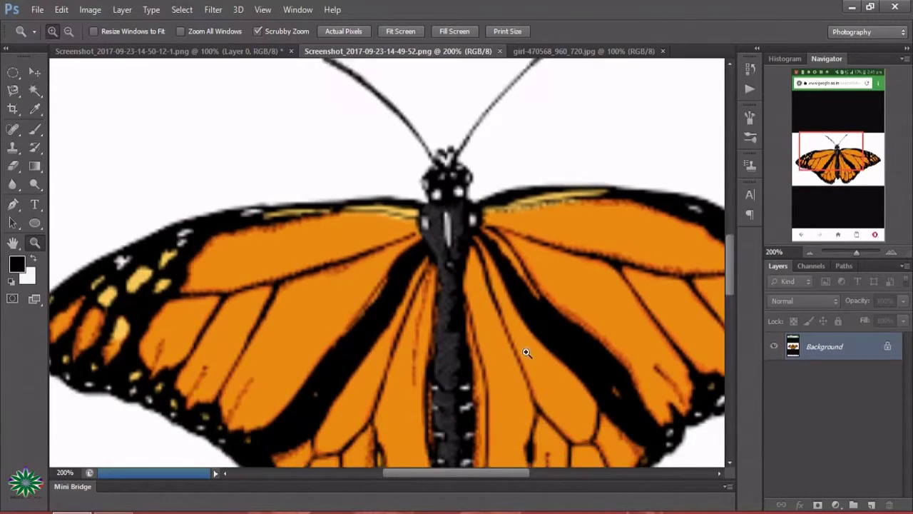
scroll(522, 353, down, 3)
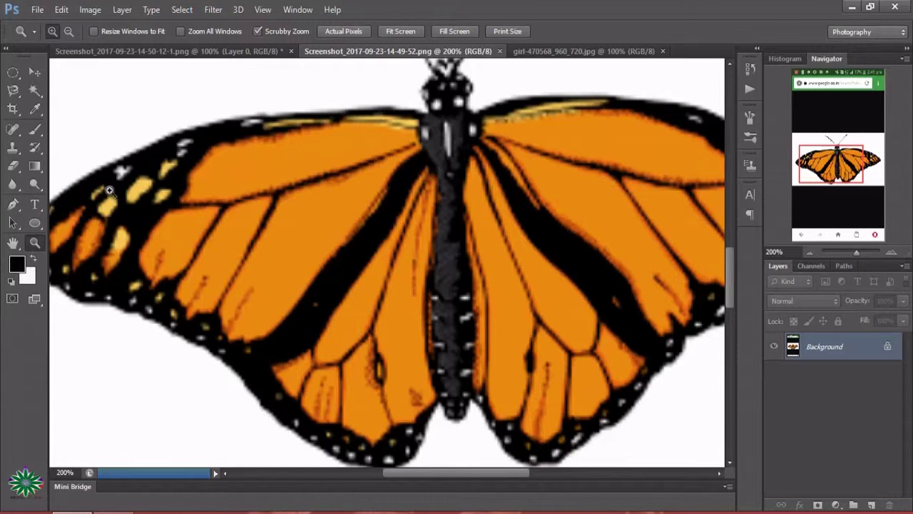
Start a pen path along the left wing's lower edge
click(14, 206)
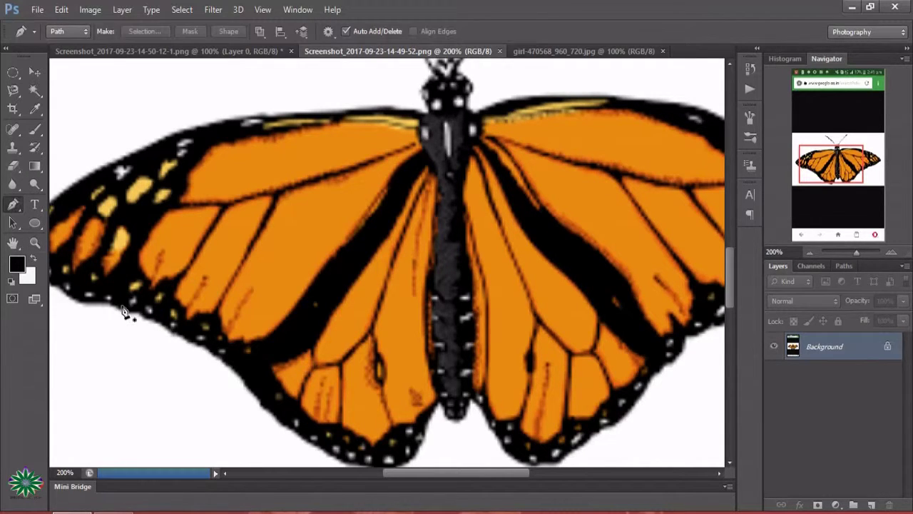
click(113, 306)
click(148, 317)
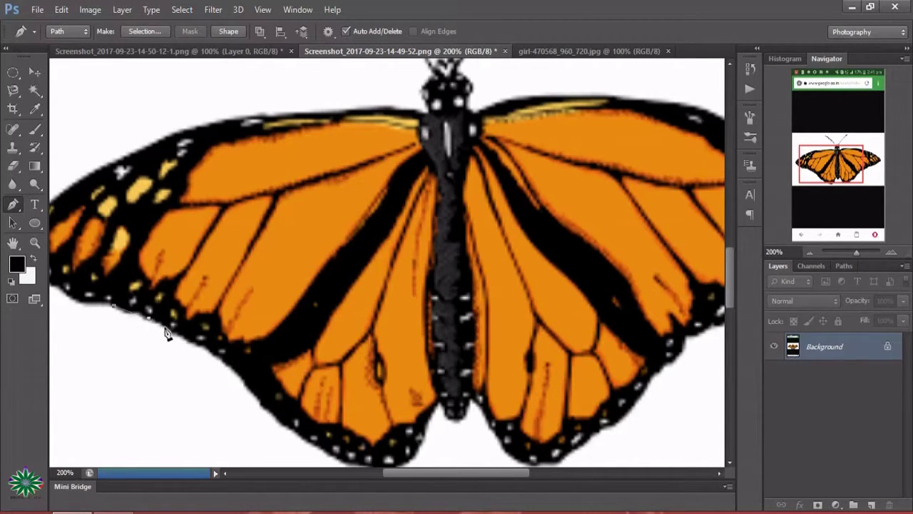
click(170, 329)
click(196, 344)
click(219, 361)
click(246, 383)
Continue the path past the body's base onto the right wing's lower edge
click(273, 414)
click(308, 439)
click(330, 452)
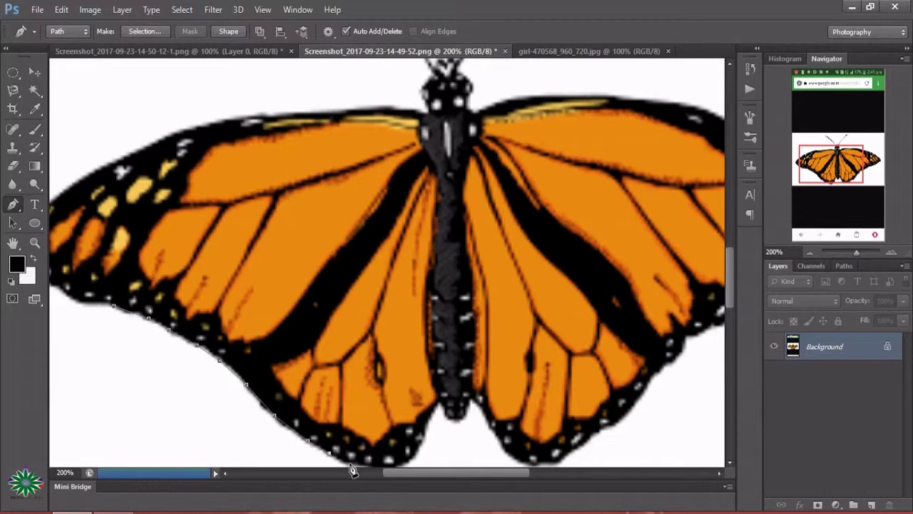
click(393, 463)
click(439, 404)
click(536, 462)
click(559, 462)
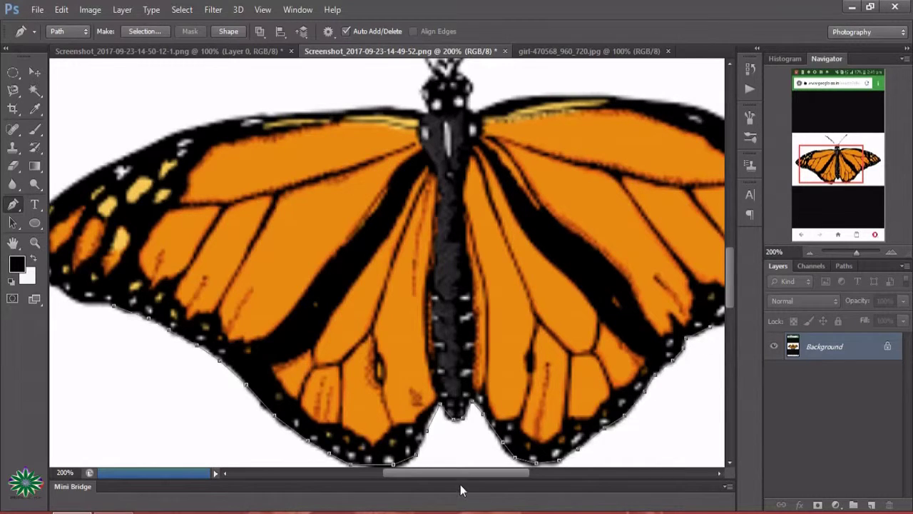
Extend the path along the right wing's lower edge around to its wingtip
drag(476, 472, 511, 473)
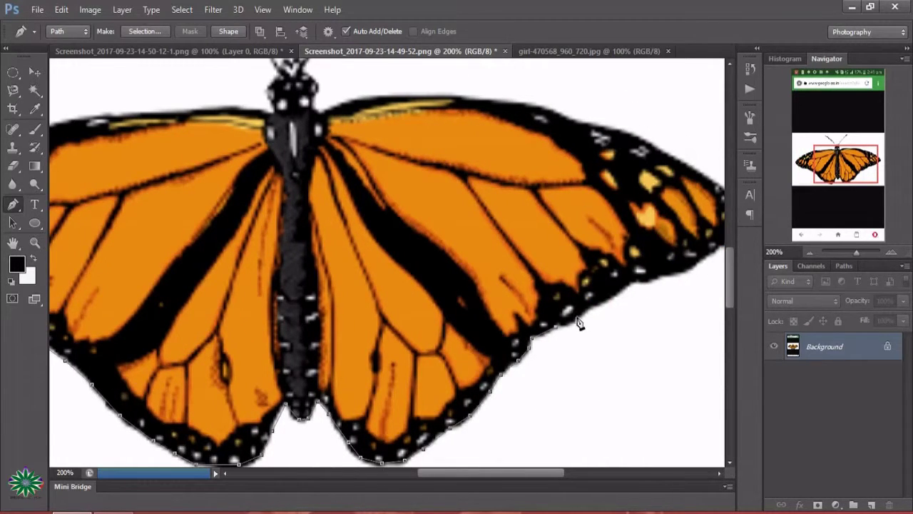
click(577, 317)
click(604, 303)
click(629, 286)
click(656, 281)
drag(535, 474, 553, 476)
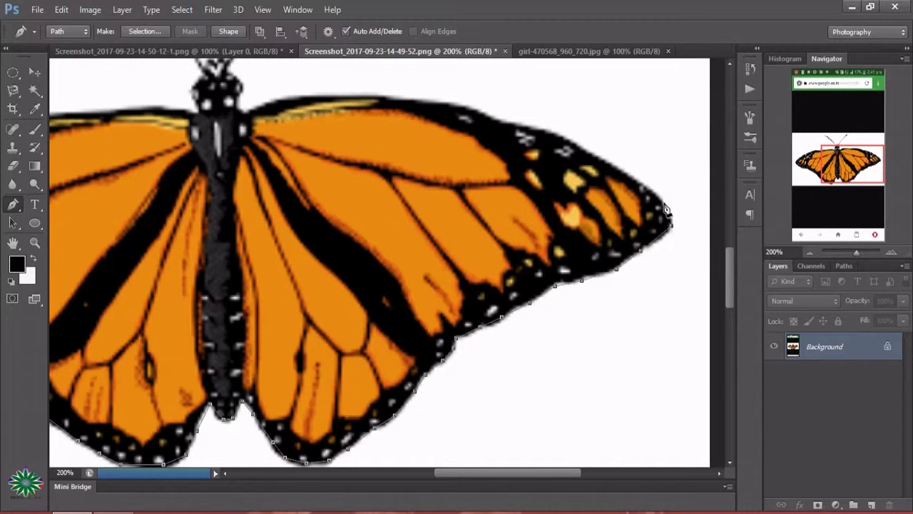
click(618, 169)
Trace the right wing's upper edge back toward the body
click(560, 139)
click(505, 124)
click(456, 105)
click(419, 98)
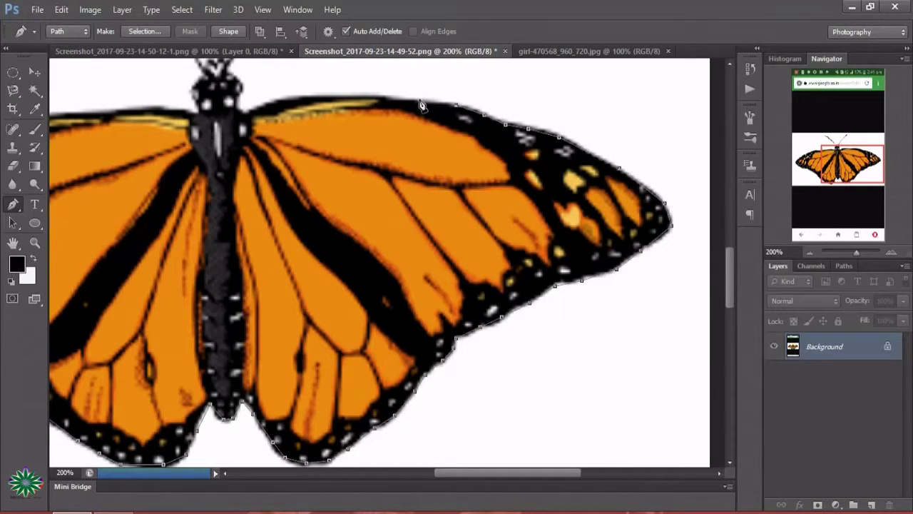
click(337, 97)
click(296, 97)
Outline the right antenna up to its tip and back down to the base
drag(728, 286, 727, 264)
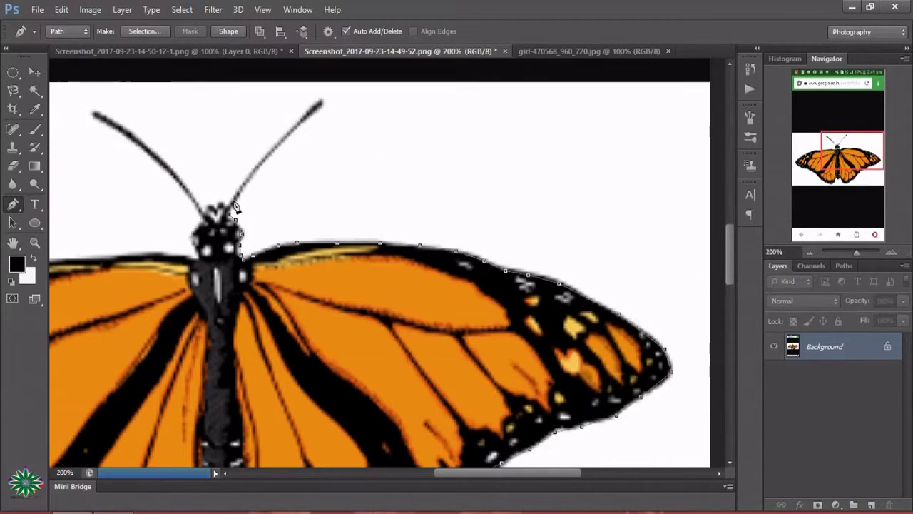
click(254, 174)
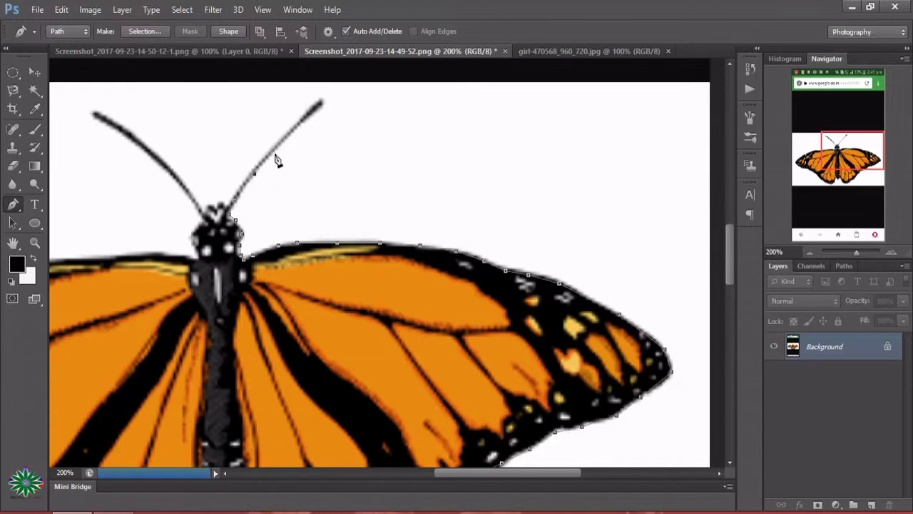
click(277, 152)
click(297, 130)
click(321, 103)
click(306, 109)
click(274, 151)
click(248, 173)
click(214, 206)
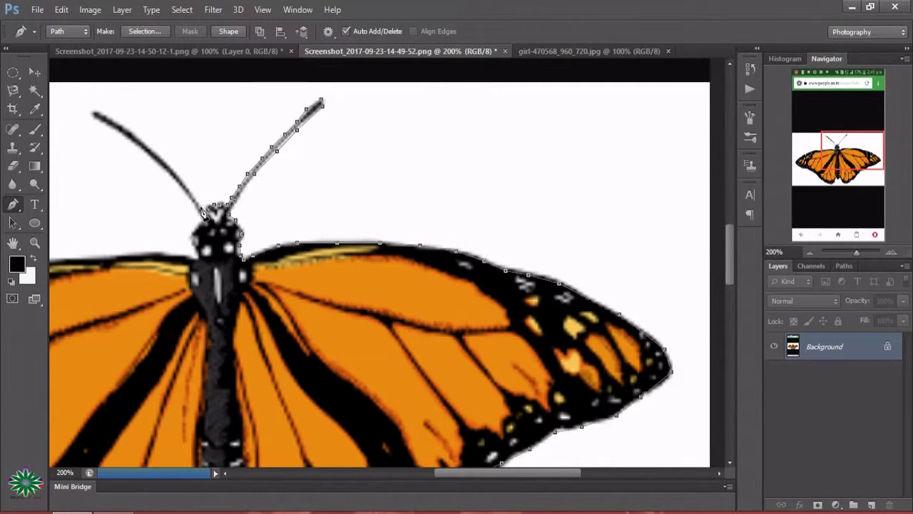
Outline the left antenna and begin along the left wing's top edge
click(187, 185)
click(146, 150)
click(123, 127)
click(105, 114)
click(93, 113)
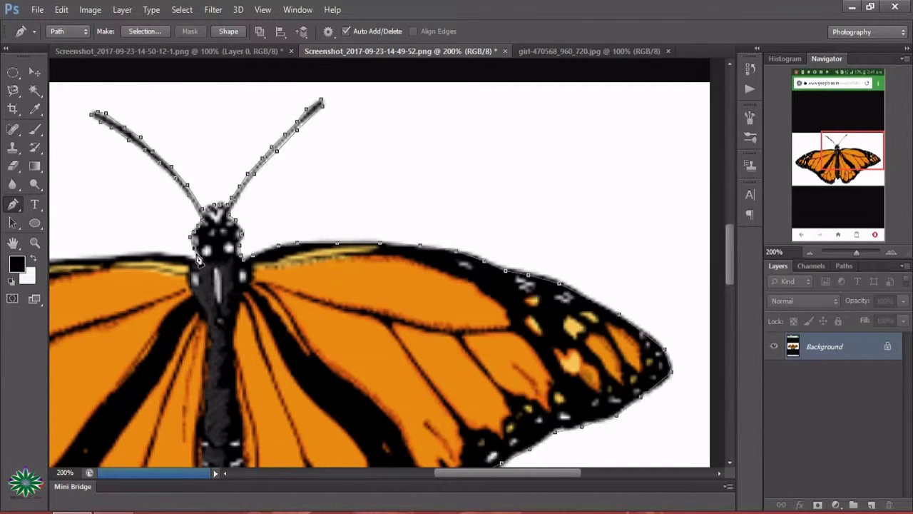
click(154, 252)
click(113, 253)
click(92, 255)
Continue the path along the left wing's top edge
drag(492, 472, 427, 473)
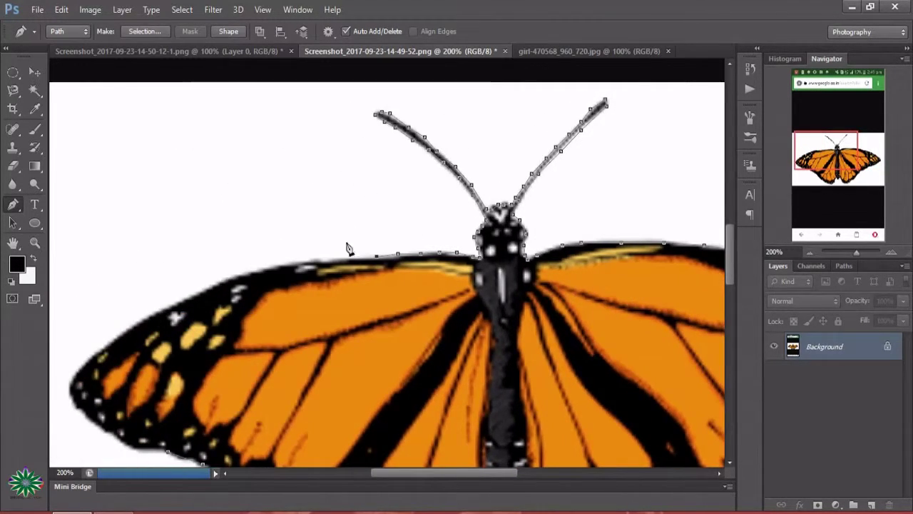
click(345, 258)
click(311, 261)
click(271, 266)
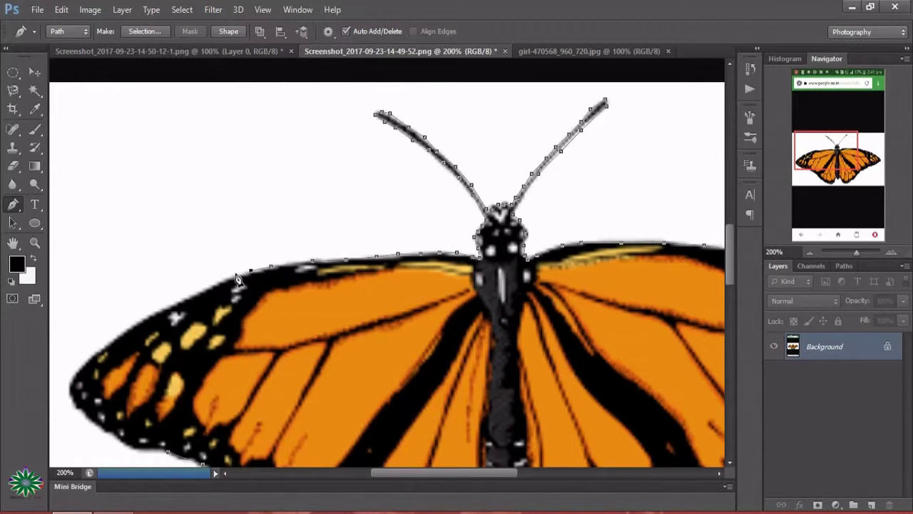
click(234, 274)
click(215, 280)
click(180, 301)
Trace down the left wing's outer edge and close the path at its start
click(144, 316)
click(124, 332)
click(99, 350)
click(72, 387)
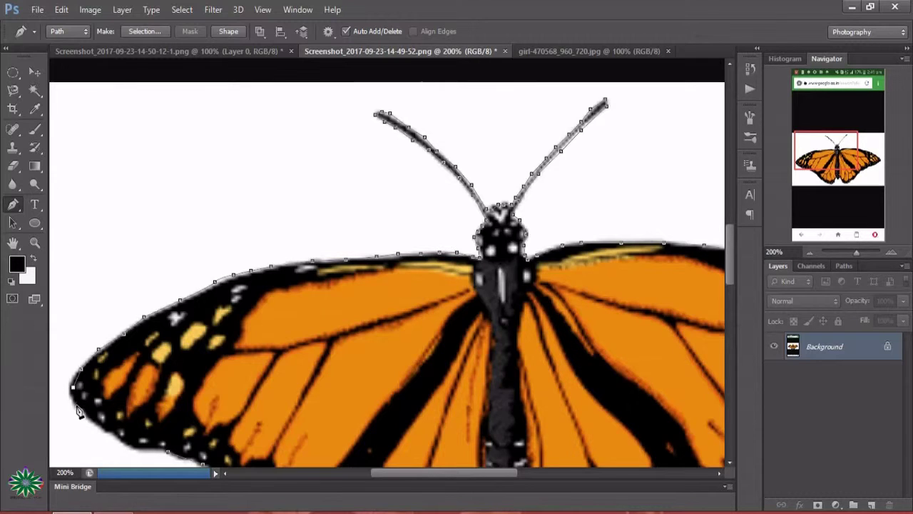
click(76, 405)
click(129, 444)
click(168, 457)
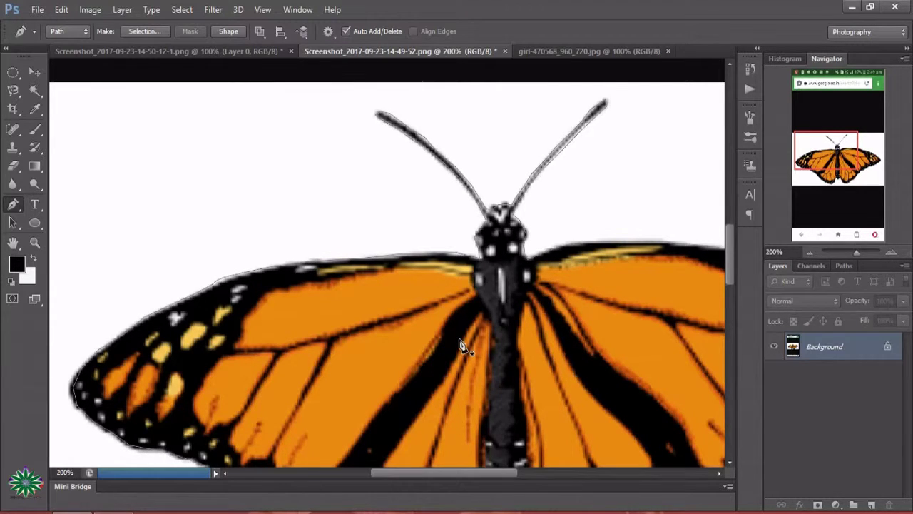
Load the orange butterfly outline as a selection and zoom out to see it whole
key(ctrl+Return)
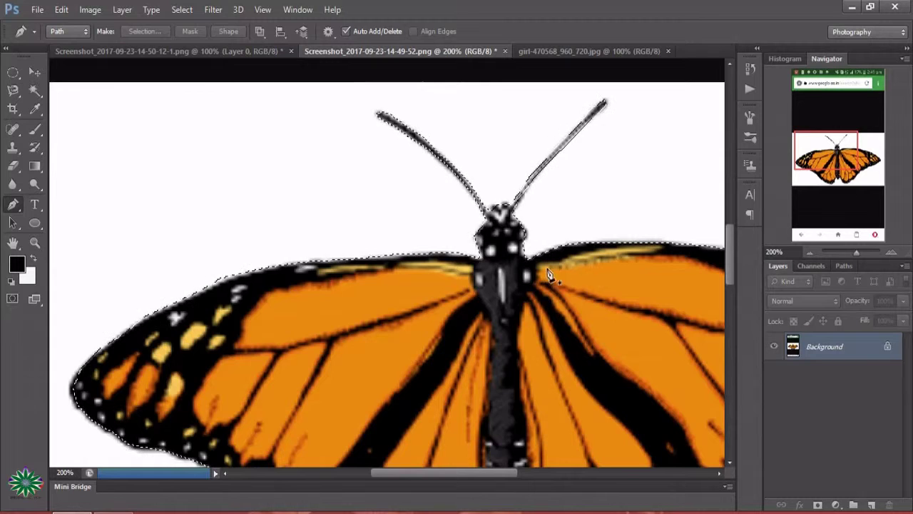
click(35, 242)
click(68, 32)
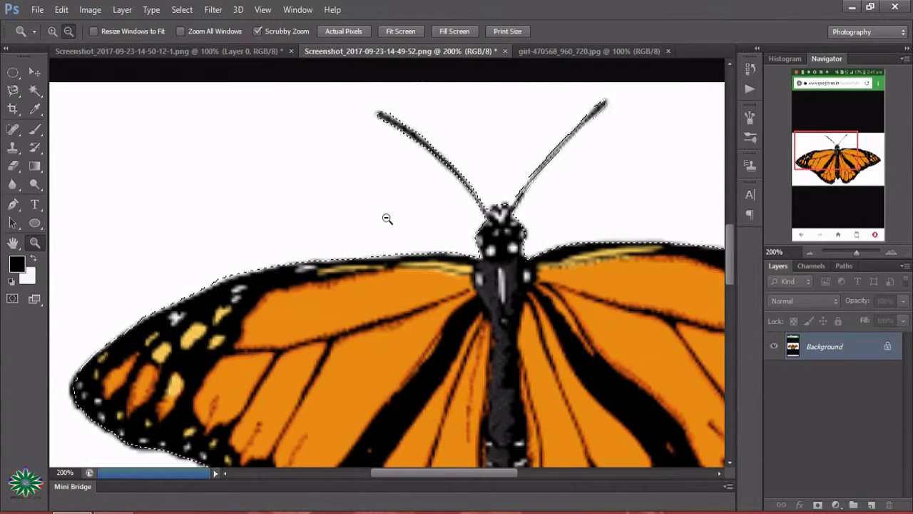
click(386, 198)
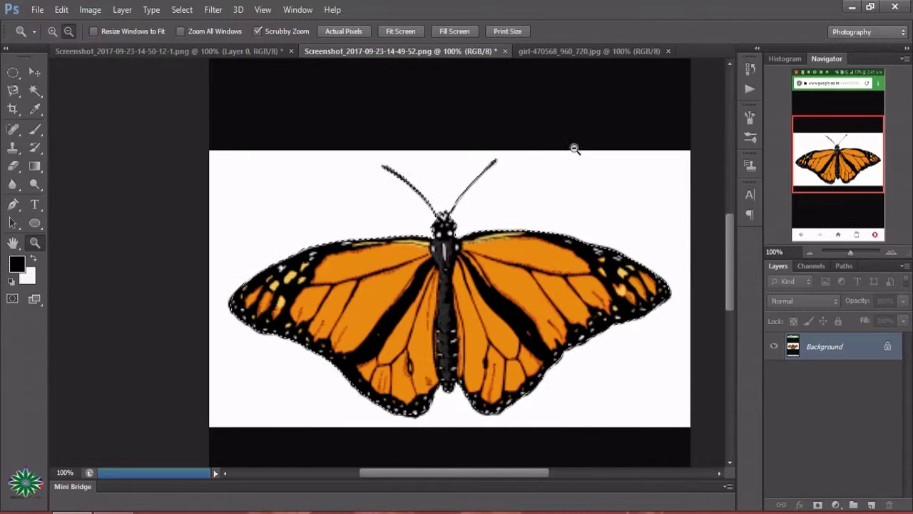
Bring the pink butterfly image forward, zoomed out, with the Move tool active
click(214, 50)
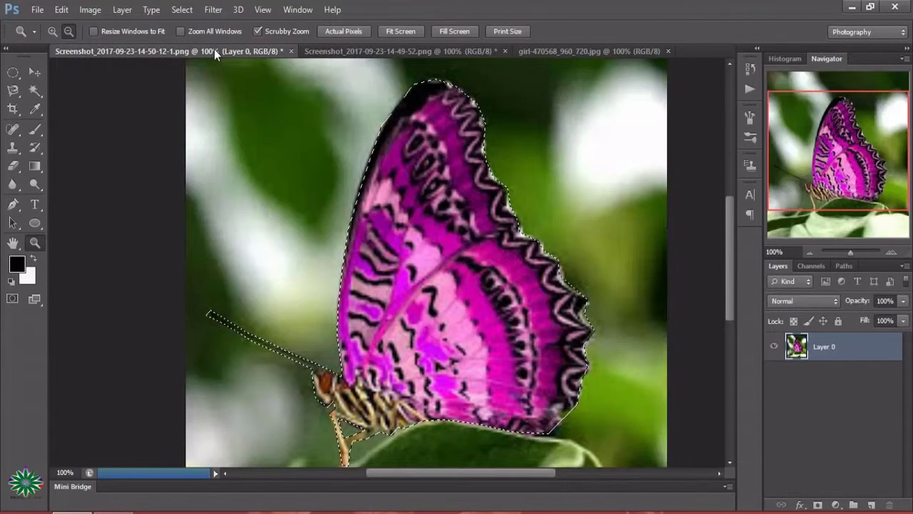
click(457, 260)
click(550, 57)
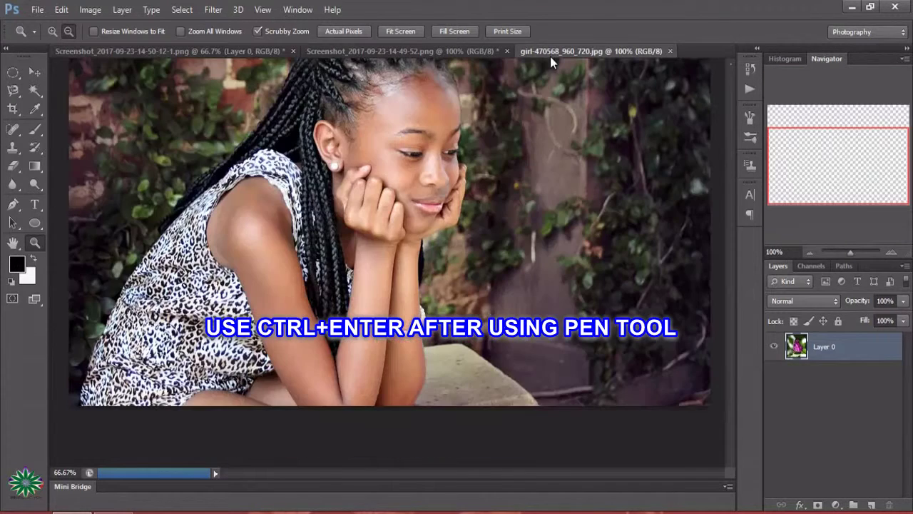
click(155, 53)
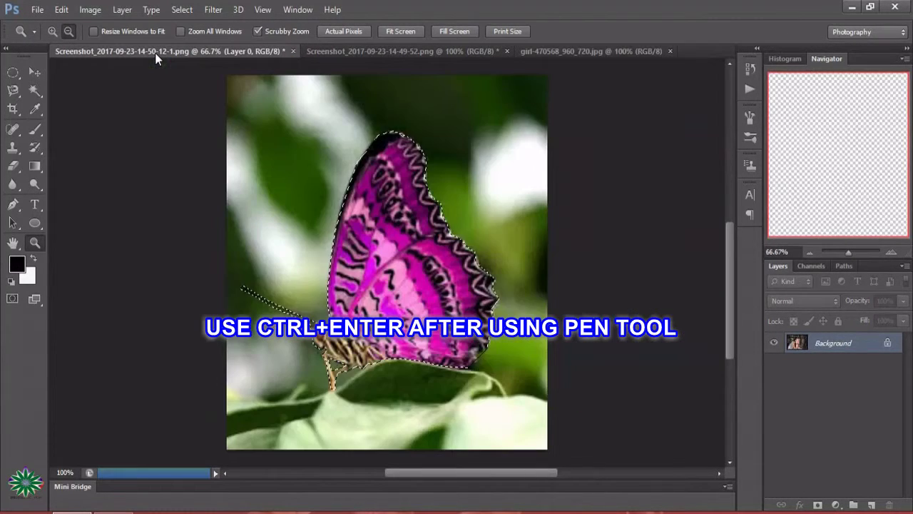
click(36, 74)
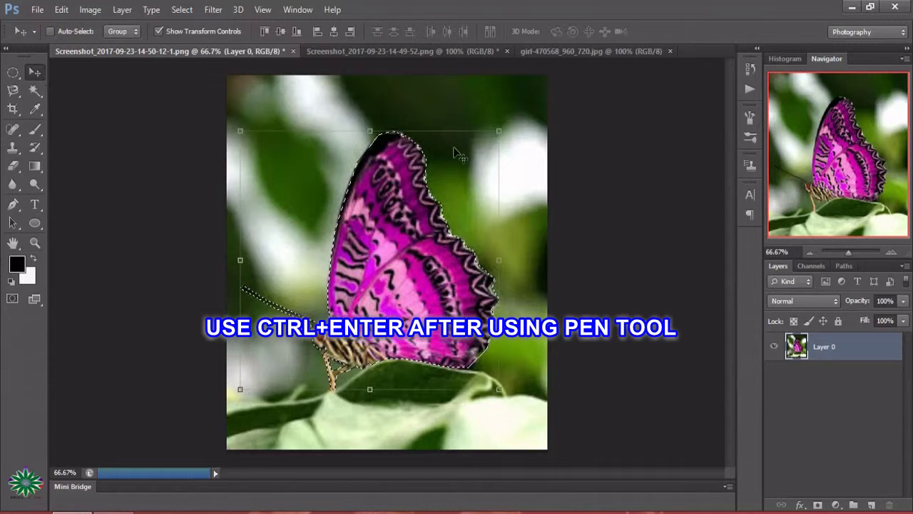
Drag the pink butterfly into the girl photo and scale it to about 18% beside her face
mouse_move(411, 258)
mouse_down()
mouse_move(571, 79)
mouse_move(491, 187)
mouse_up()
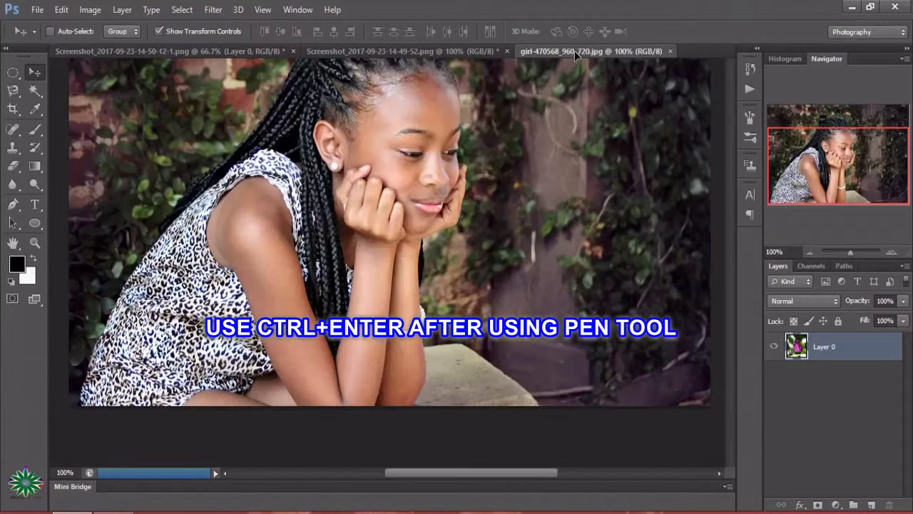
drag(457, 240, 429, 227)
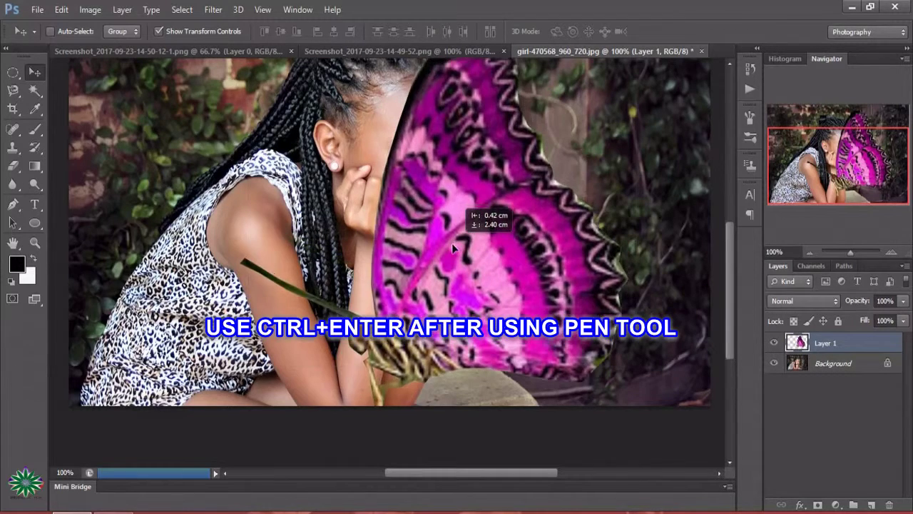
drag(346, 149, 321, 211)
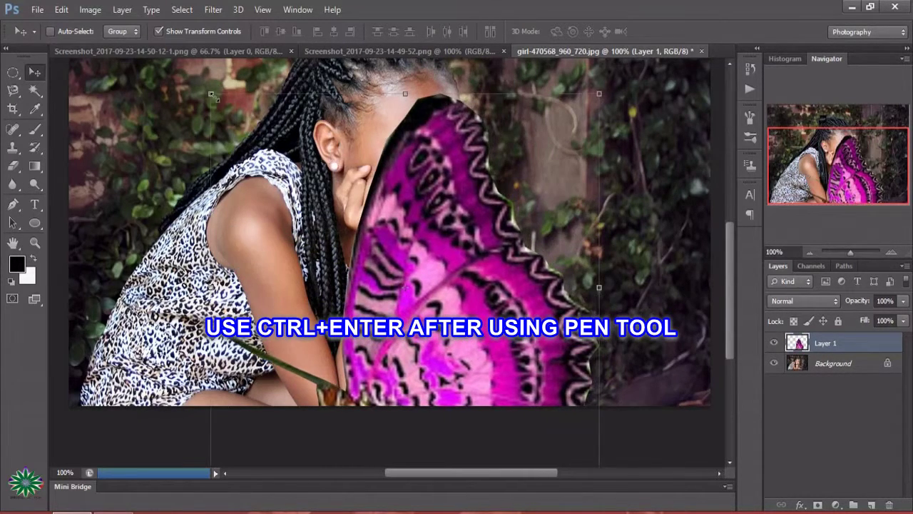
drag(212, 94, 428, 350)
drag(528, 378, 500, 179)
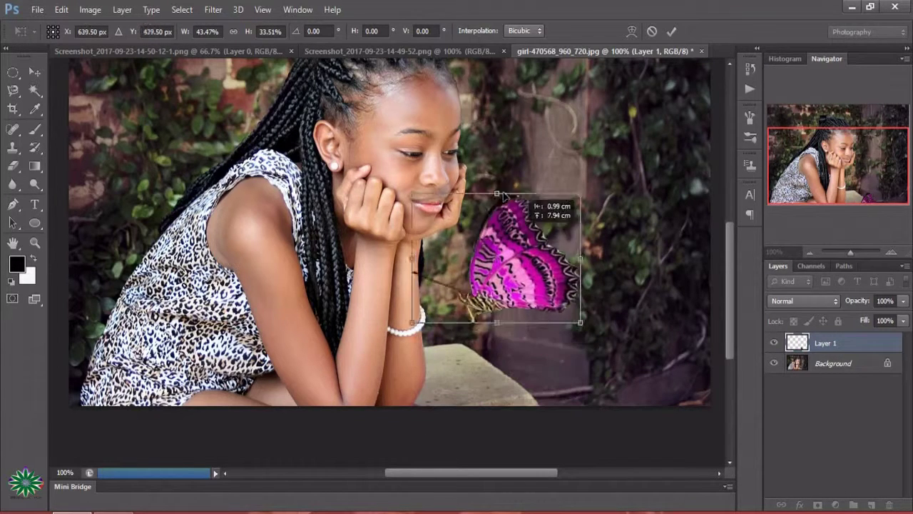
drag(395, 145, 495, 212)
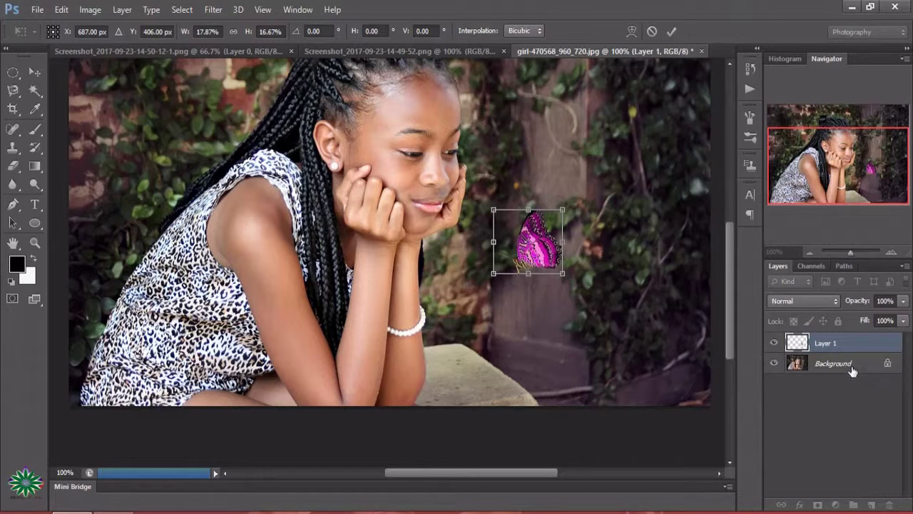
click(668, 32)
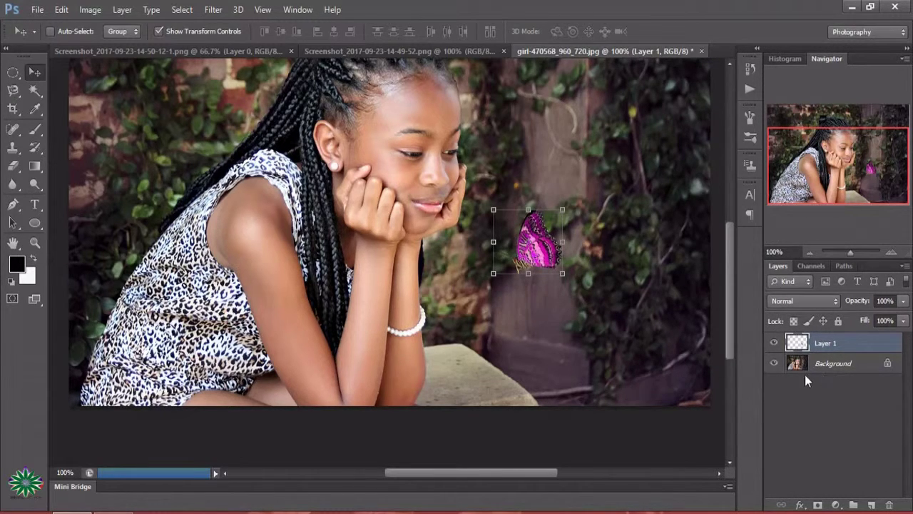
Convert the locked Background layer into Layer 0
click(837, 369)
double_click(844, 367)
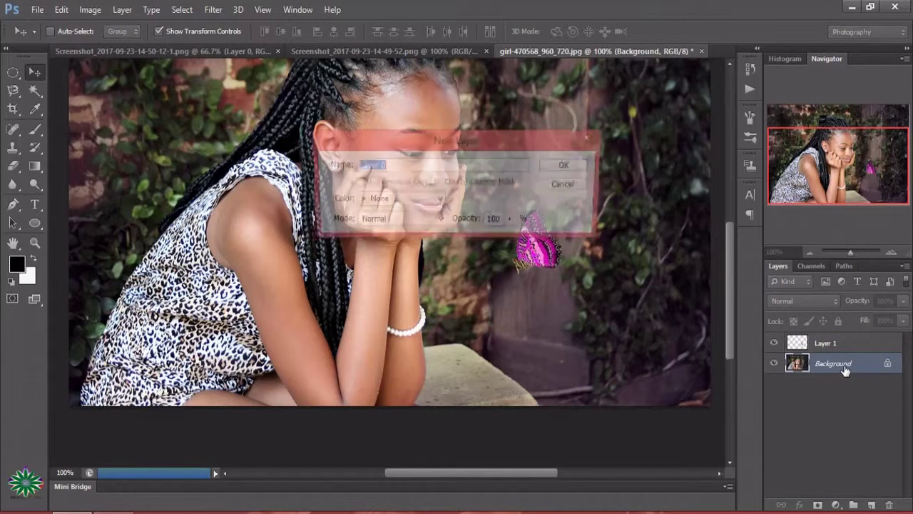
click(549, 170)
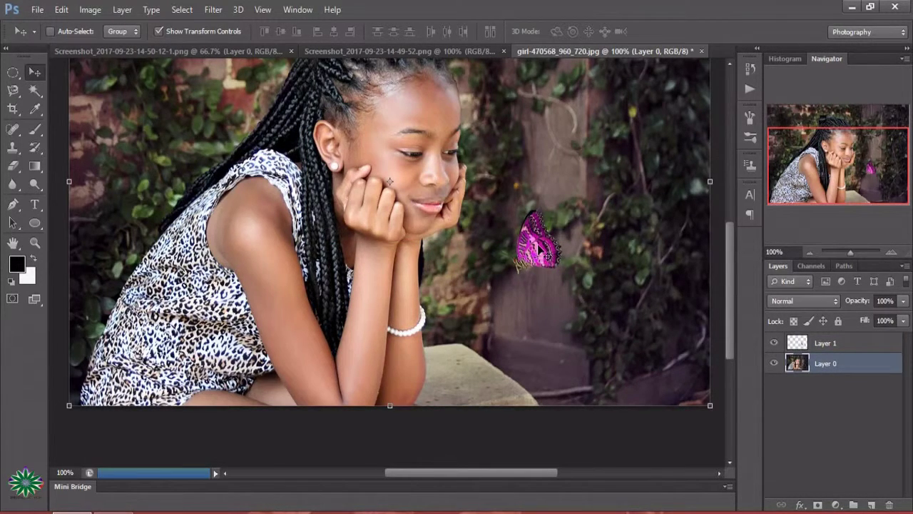
Rotate and move the Layer 1 butterfly down into the photo's lower-right corner
click(831, 344)
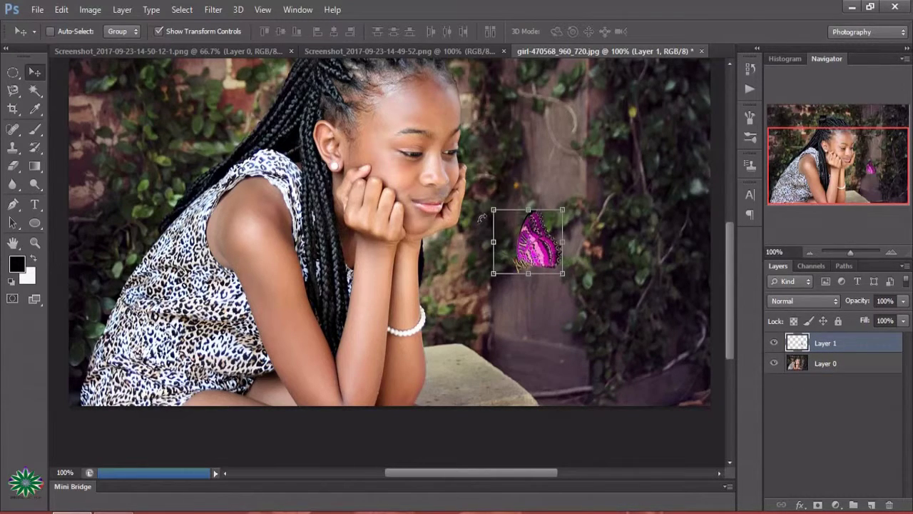
drag(481, 218, 480, 200)
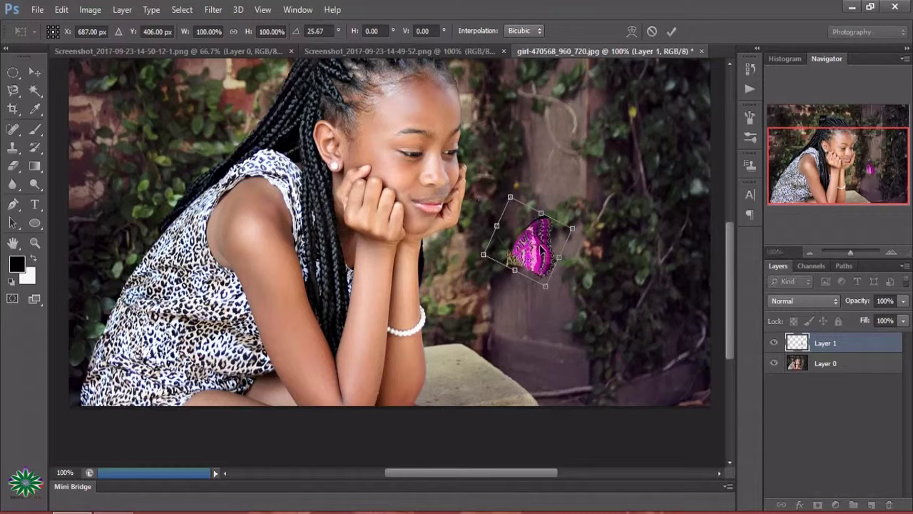
mouse_move(531, 225)
mouse_down()
mouse_move(687, 357)
mouse_move(687, 377)
mouse_up()
drag(615, 310, 524, 333)
drag(674, 372, 525, 239)
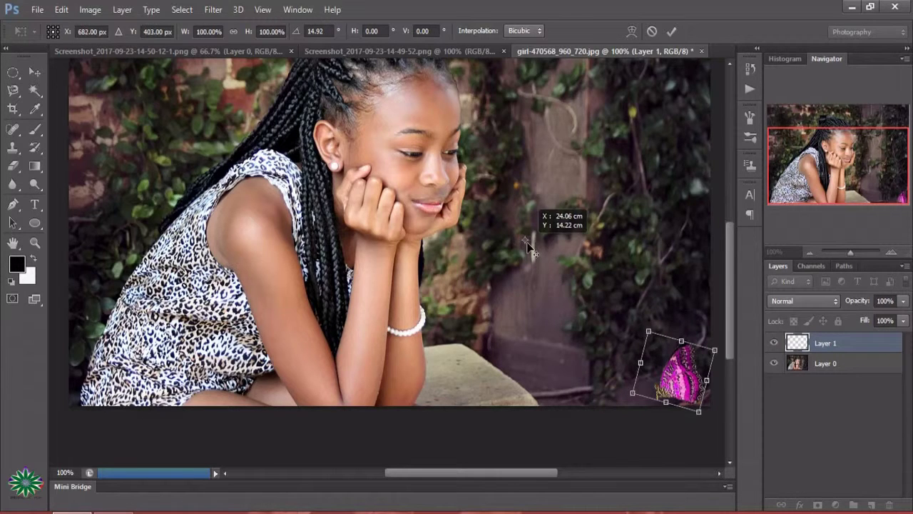
mouse_move(680, 378)
mouse_down()
mouse_move(544, 246)
mouse_move(520, 236)
mouse_move(620, 249)
mouse_up()
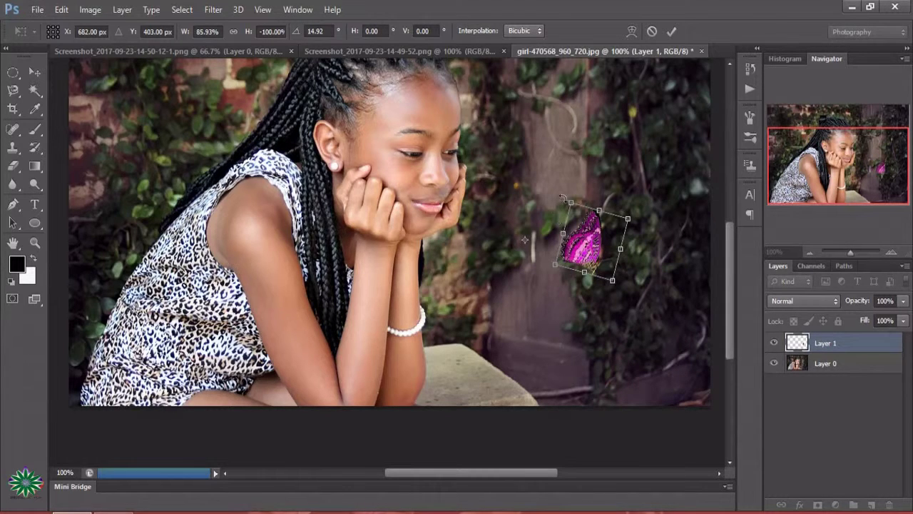
drag(561, 192, 569, 196)
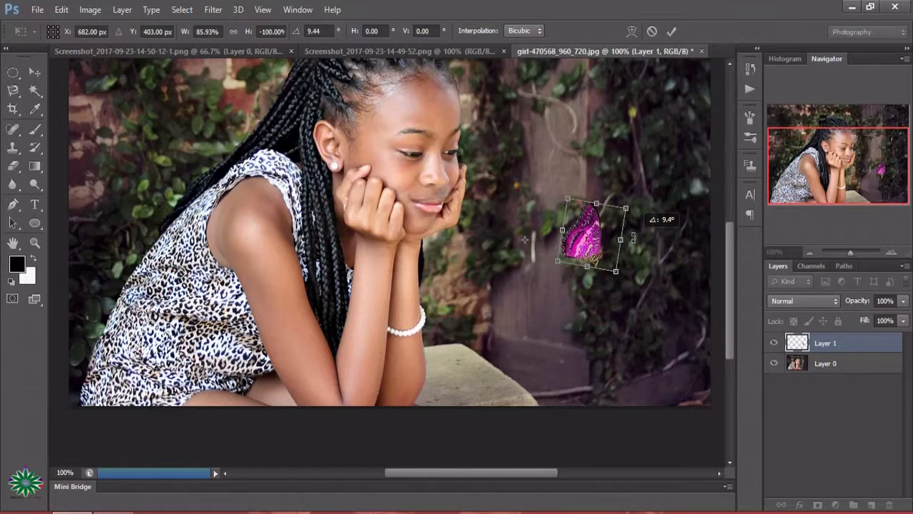
drag(636, 253, 634, 216)
drag(584, 239, 665, 389)
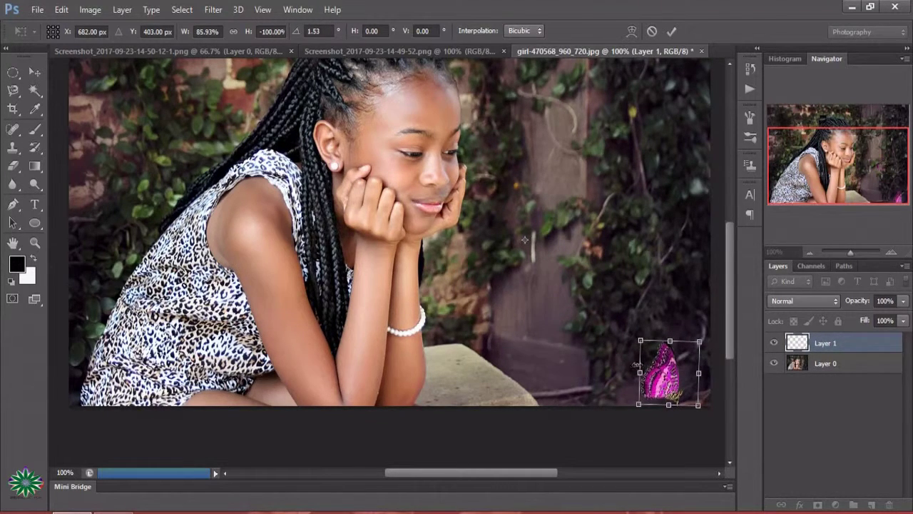
Fine-tune the butterfly's tilt to about -2.34° and shrink it to roughly 55%
drag(711, 370, 708, 355)
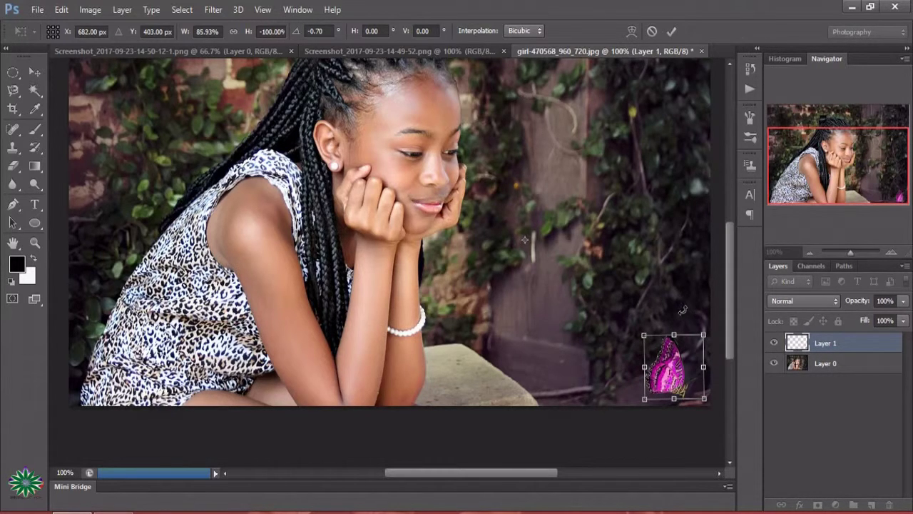
drag(683, 309, 697, 302)
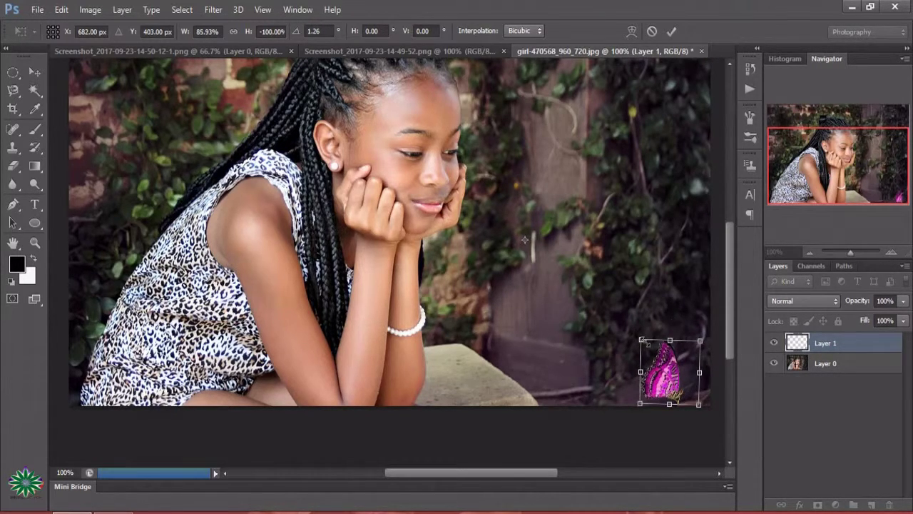
drag(641, 341, 653, 361)
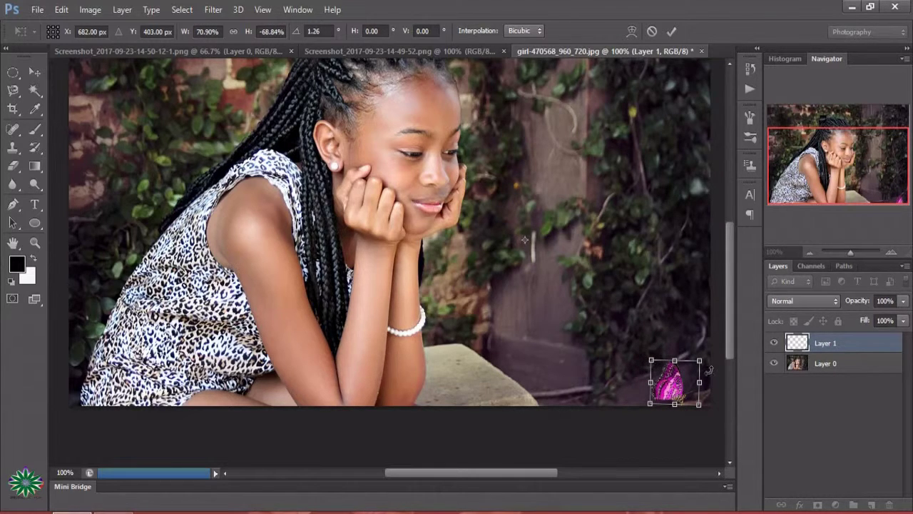
drag(714, 378, 711, 369)
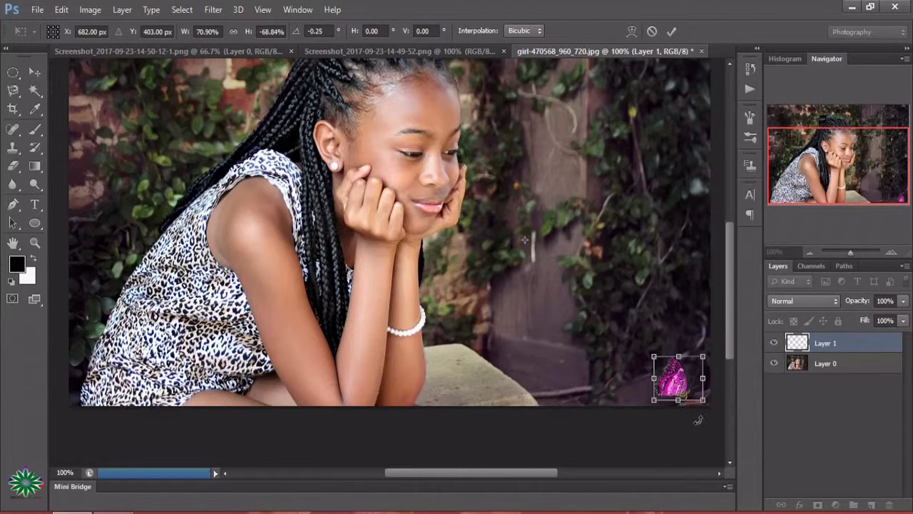
drag(705, 416, 713, 403)
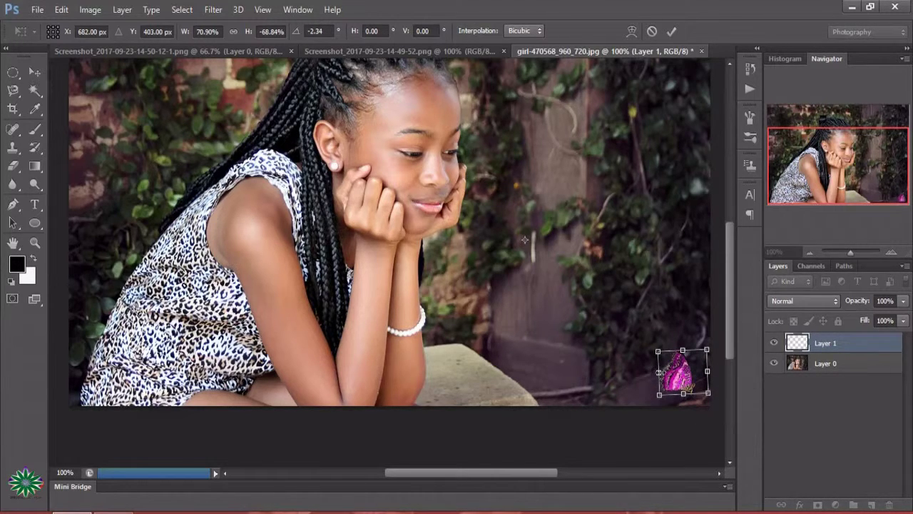
drag(658, 351, 669, 363)
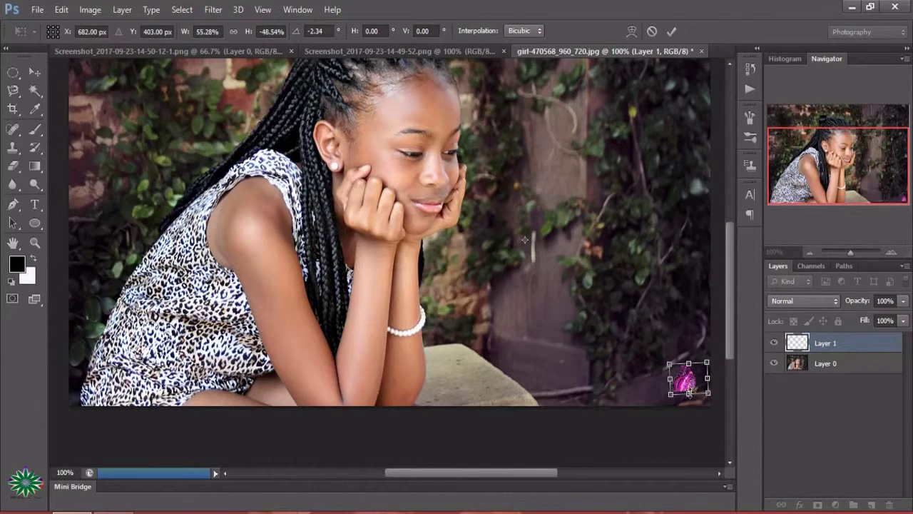
mouse_move(688, 393)
mouse_down()
mouse_move(665, 380)
mouse_move(686, 355)
mouse_move(661, 377)
mouse_move(684, 348)
mouse_move(656, 374)
mouse_move(692, 397)
mouse_up()
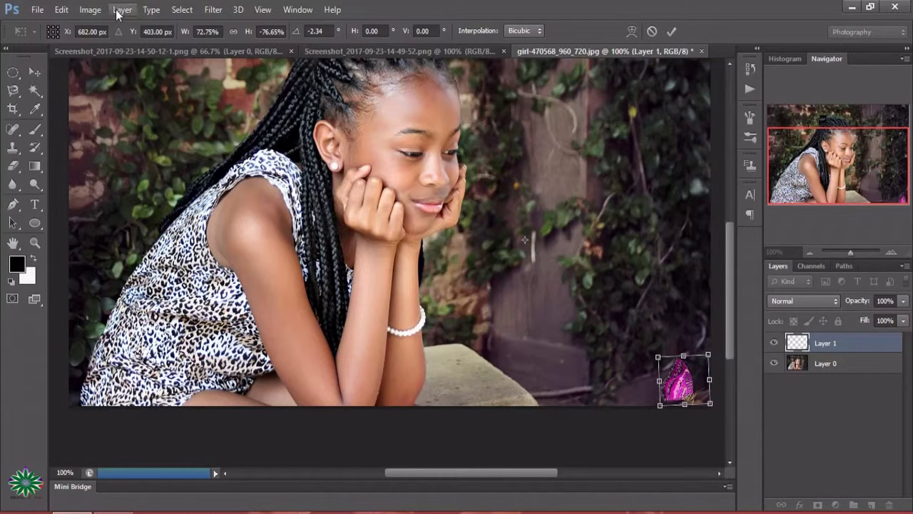
Commit the butterfly's flip, tilt and resize
click(90, 9)
click(369, 152)
click(671, 31)
Apply Curves raising the RGB midtones and the Green channel midtones
click(90, 10)
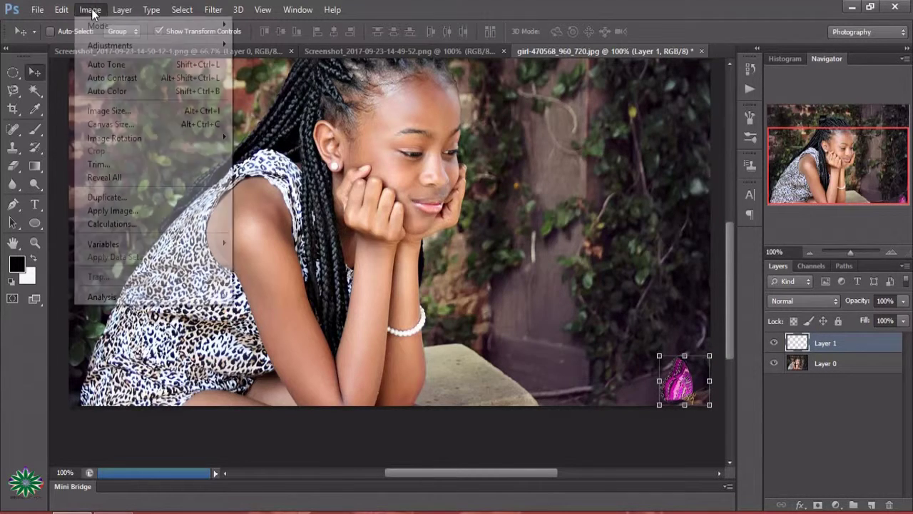
mouse_move(110, 45)
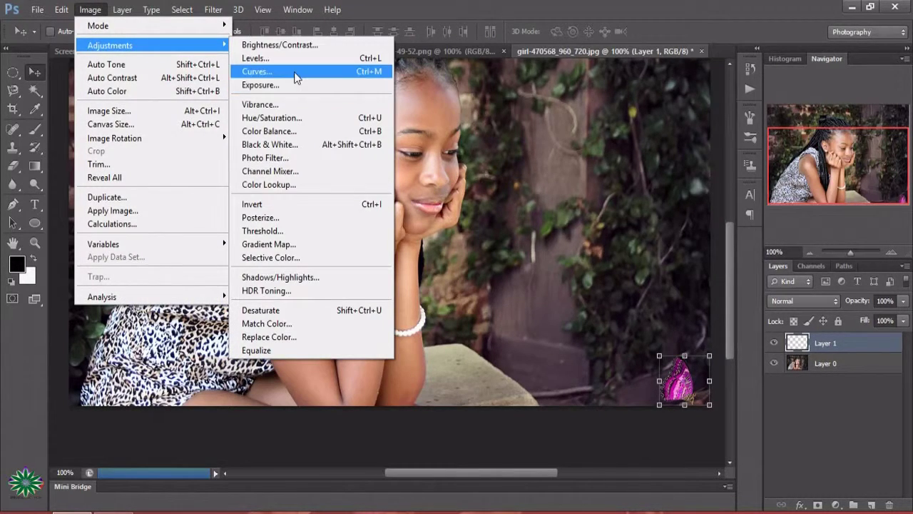
click(295, 76)
drag(597, 20, 177, 39)
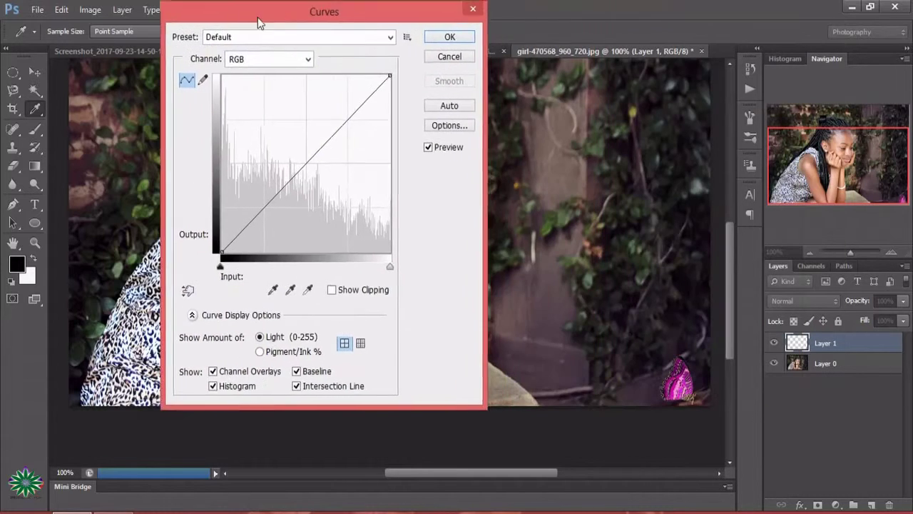
click(247, 165)
drag(247, 165, 246, 163)
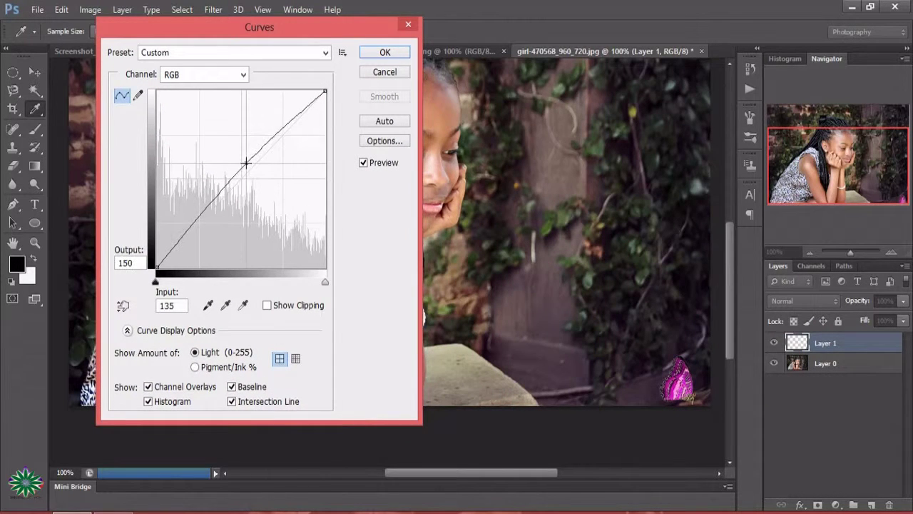
click(226, 75)
click(219, 114)
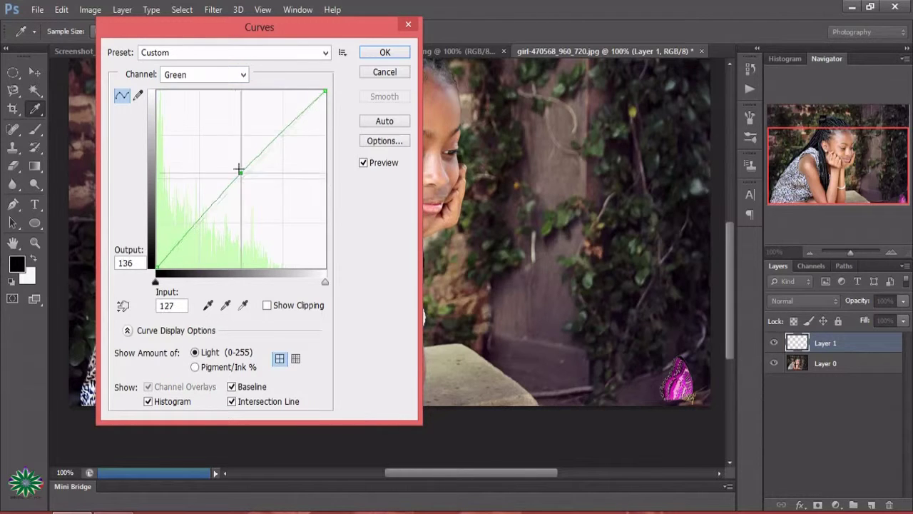
drag(240, 169, 236, 161)
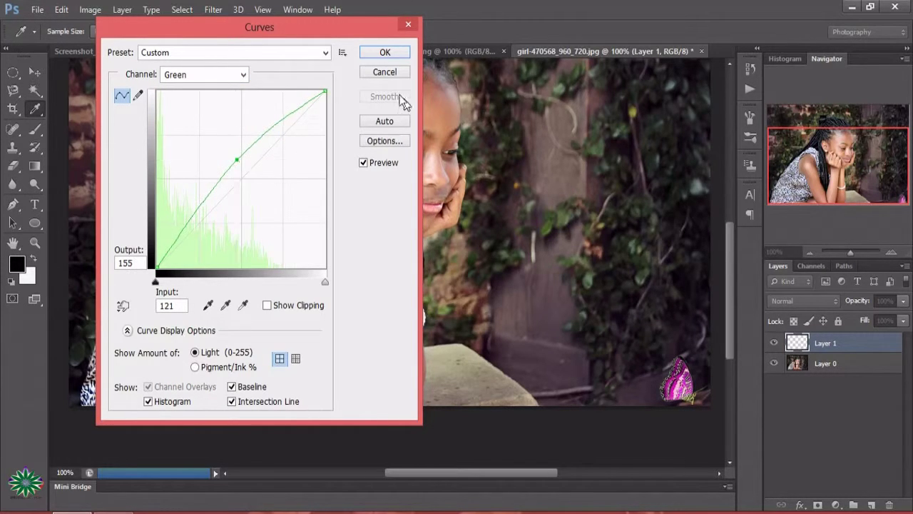
click(385, 53)
Apply Hue/Saturation with Hue +20 and Saturation +19 to the pink butterfly
click(88, 10)
mouse_move(110, 45)
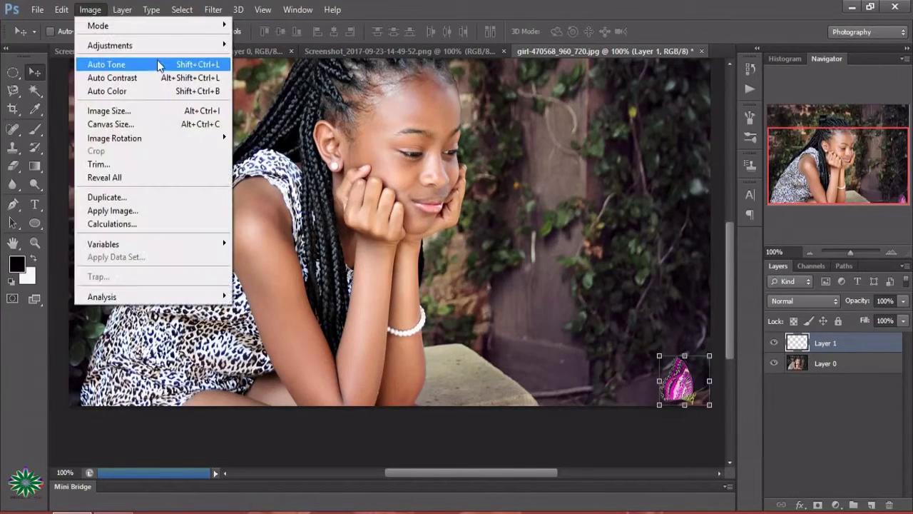
click(317, 118)
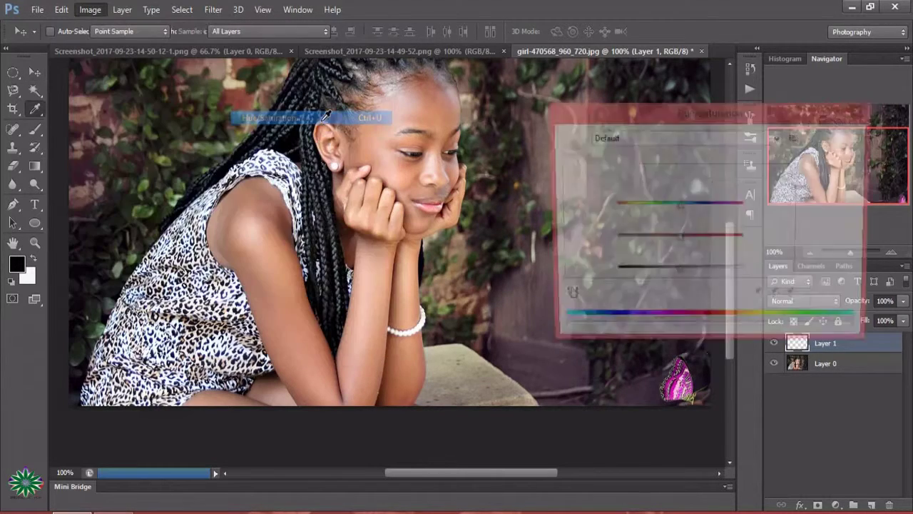
drag(703, 119, 701, 63)
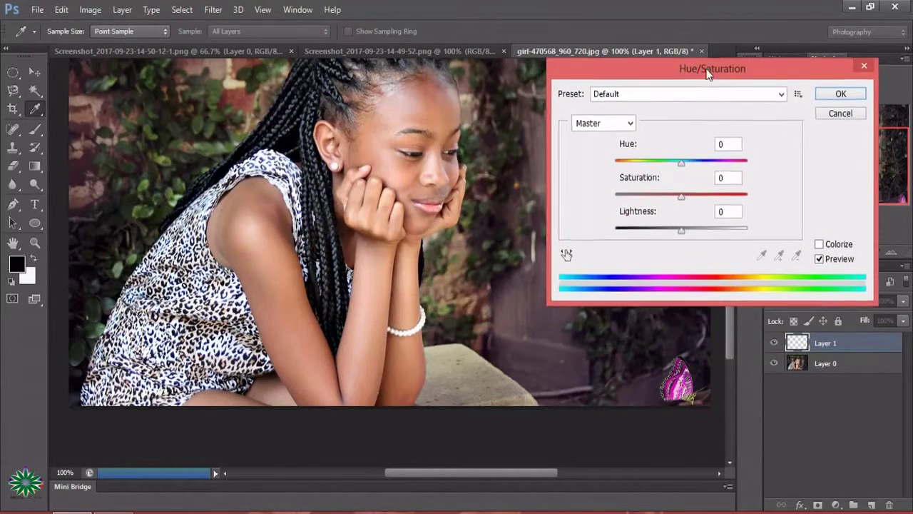
drag(683, 153, 689, 185)
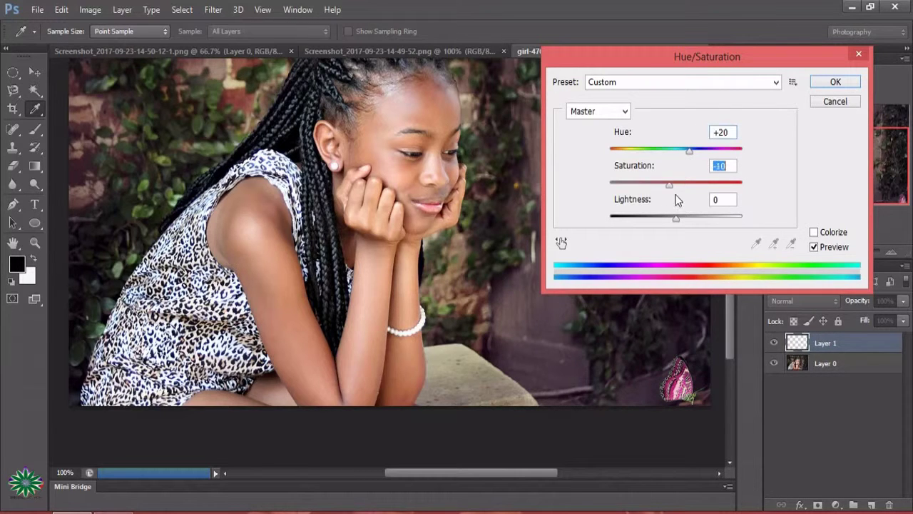
click(824, 81)
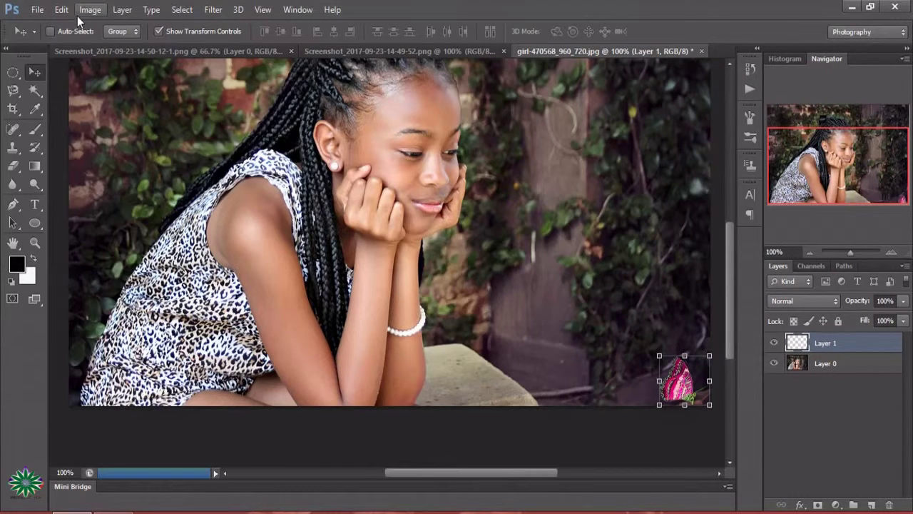
Bring the orange monarch into the girl photo as Layer 2 and start narrowing it
click(117, 51)
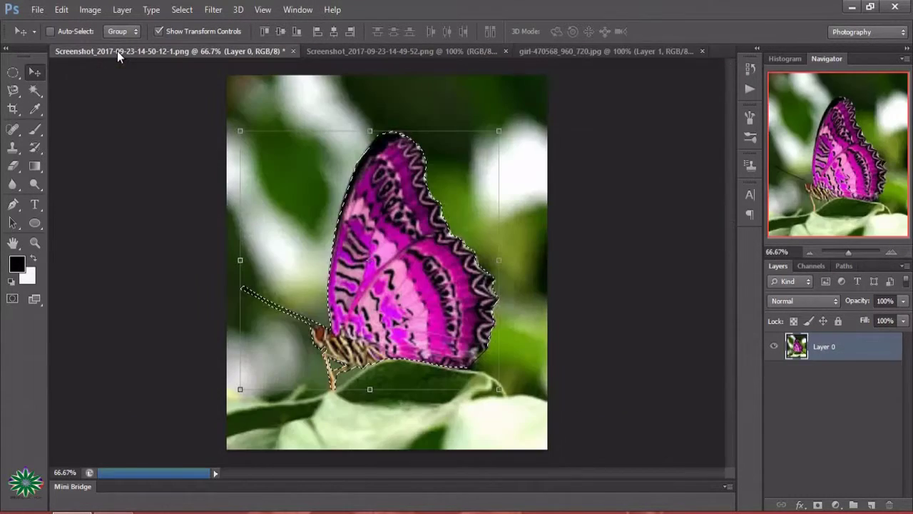
click(351, 54)
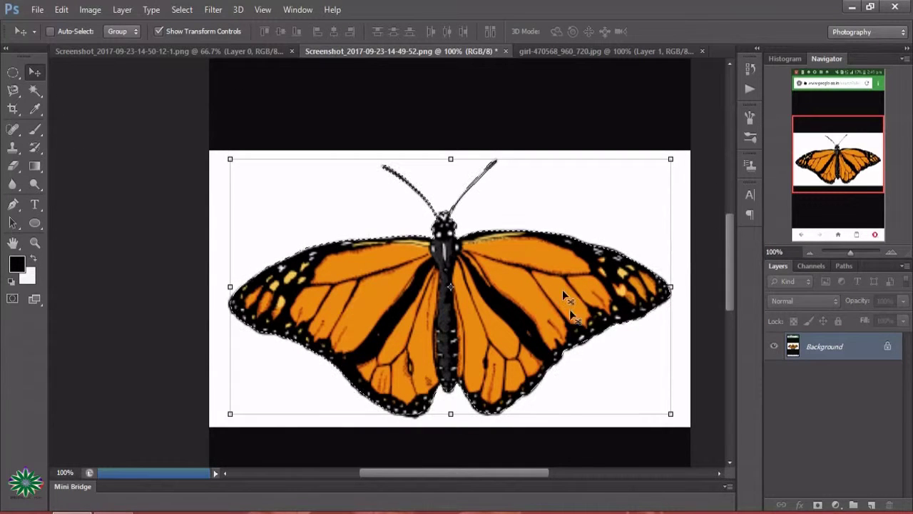
mouse_move(562, 294)
mouse_down()
mouse_move(593, 57)
mouse_move(581, 217)
mouse_up()
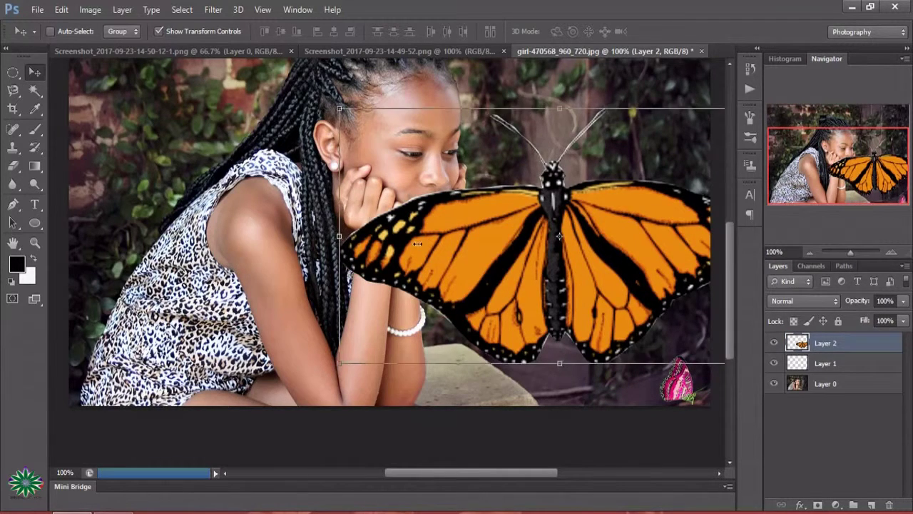
drag(339, 235, 539, 135)
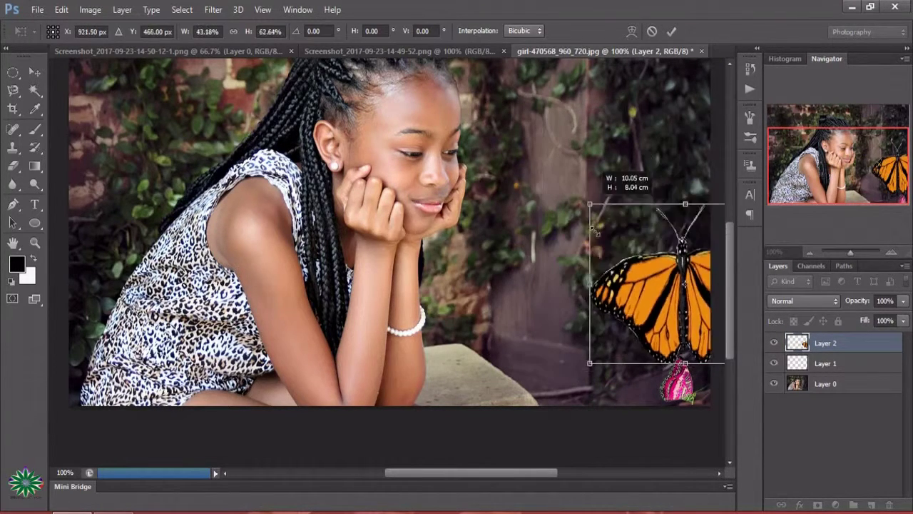
Shrink the orange butterfly to about 12%, rotate it roughly 104°, and commit
mouse_move(542, 109)
mouse_down()
mouse_move(646, 264)
mouse_move(515, 248)
mouse_move(604, 291)
mouse_up()
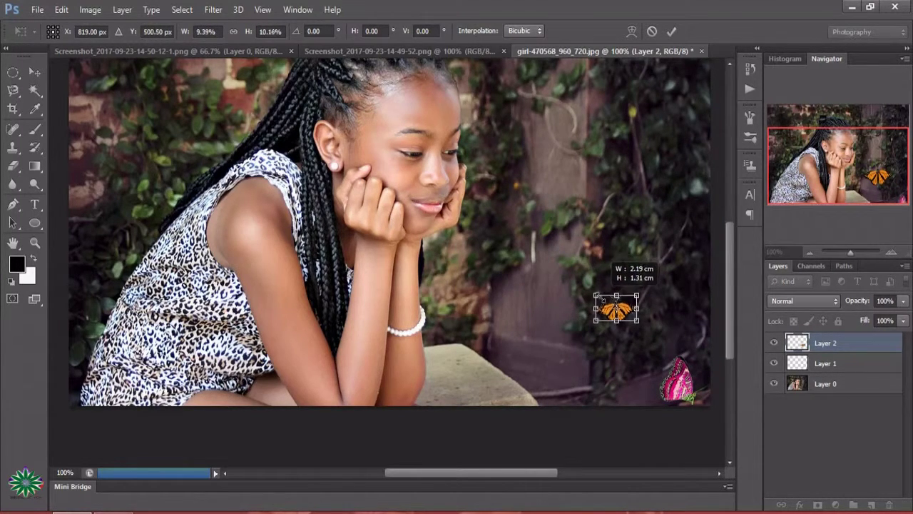
mouse_move(604, 291)
mouse_down()
mouse_move(597, 295)
mouse_move(604, 373)
mouse_up()
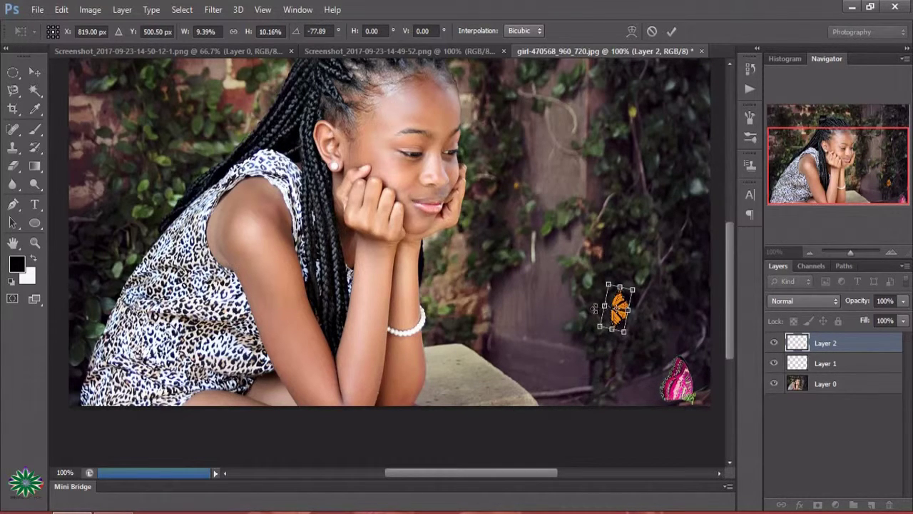
drag(593, 283, 667, 270)
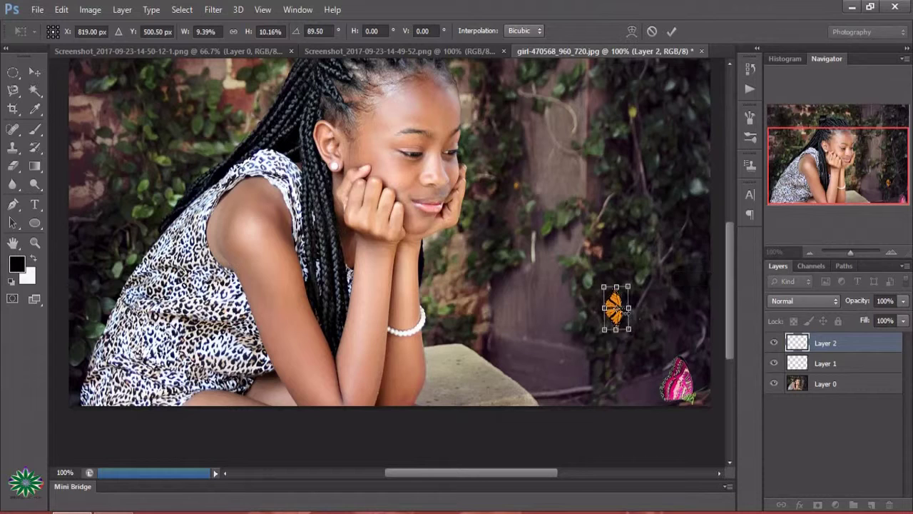
mouse_move(617, 309)
mouse_down()
mouse_move(669, 321)
mouse_move(649, 316)
mouse_up()
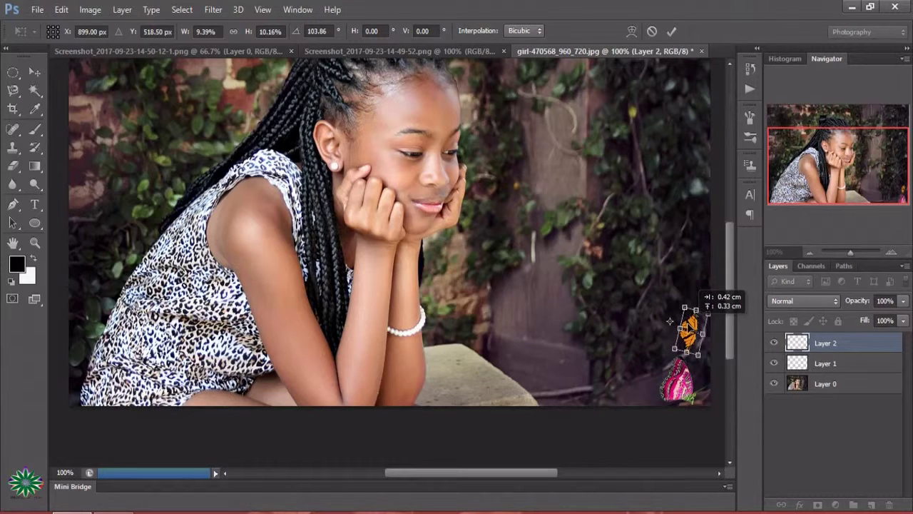
mouse_move(649, 316)
mouse_down()
mouse_move(680, 328)
mouse_move(662, 311)
mouse_move(699, 305)
mouse_up()
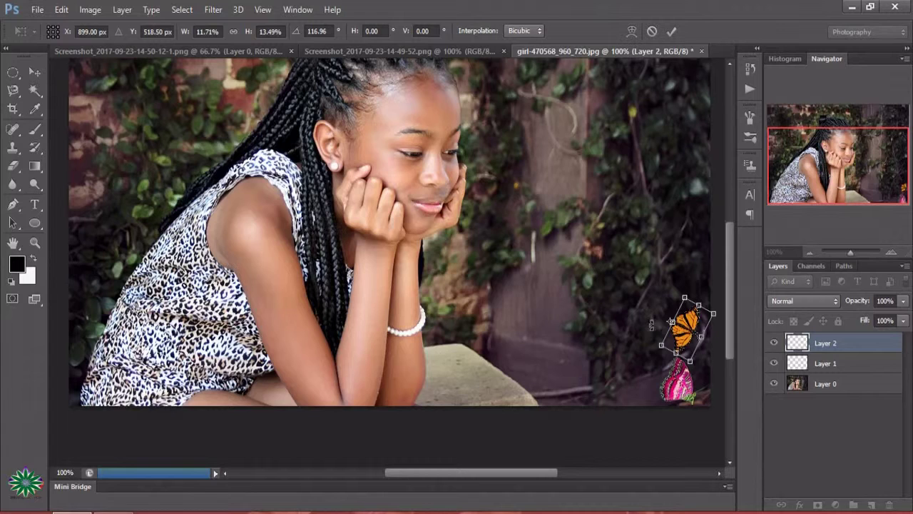
drag(650, 326, 692, 325)
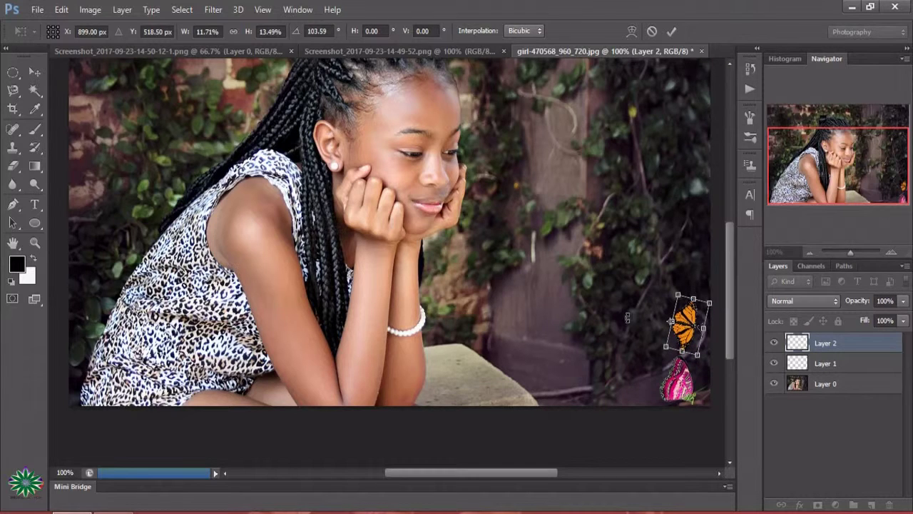
click(671, 31)
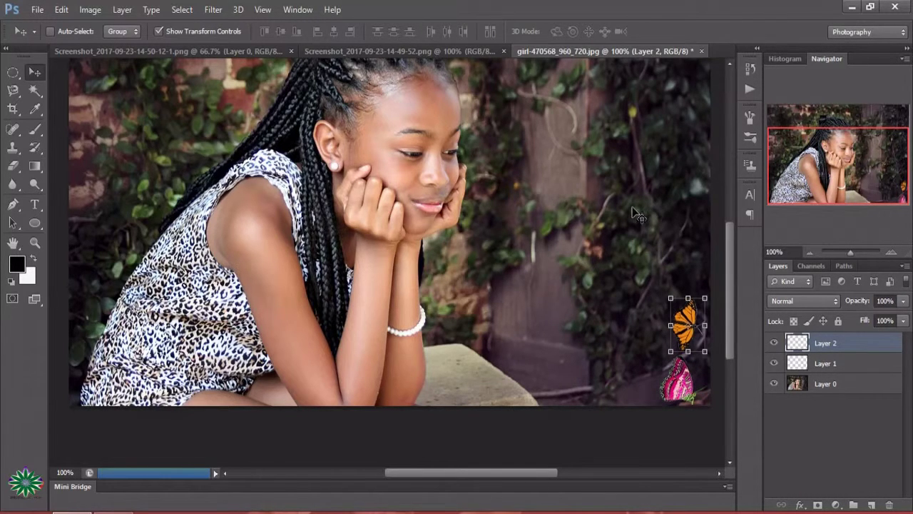
Set Hue/Saturation on the monarch to Hue -22, Saturation +26, Lightness +5, then select Greens
click(87, 11)
mouse_move(110, 45)
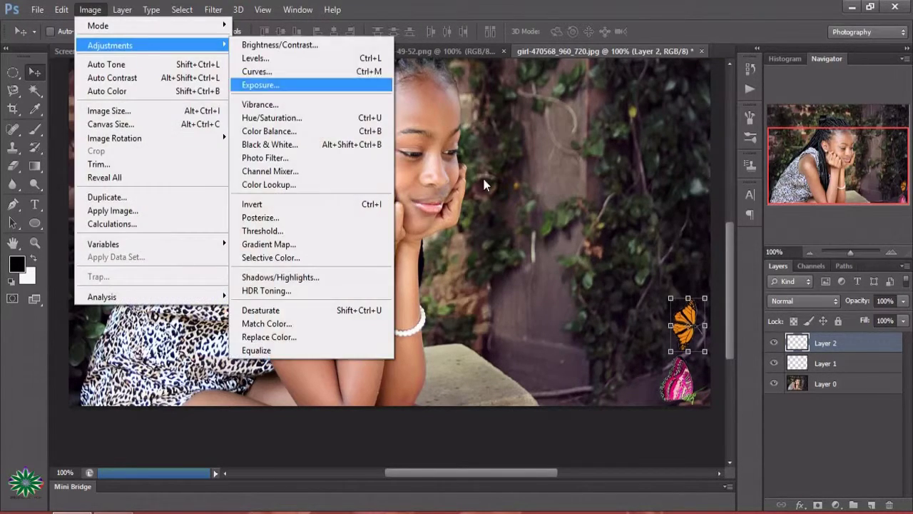
click(315, 127)
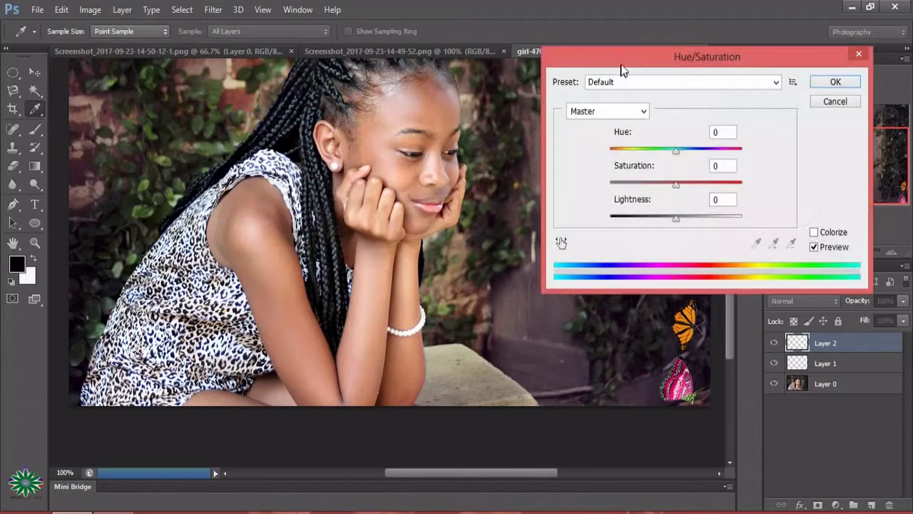
drag(630, 57, 224, 64)
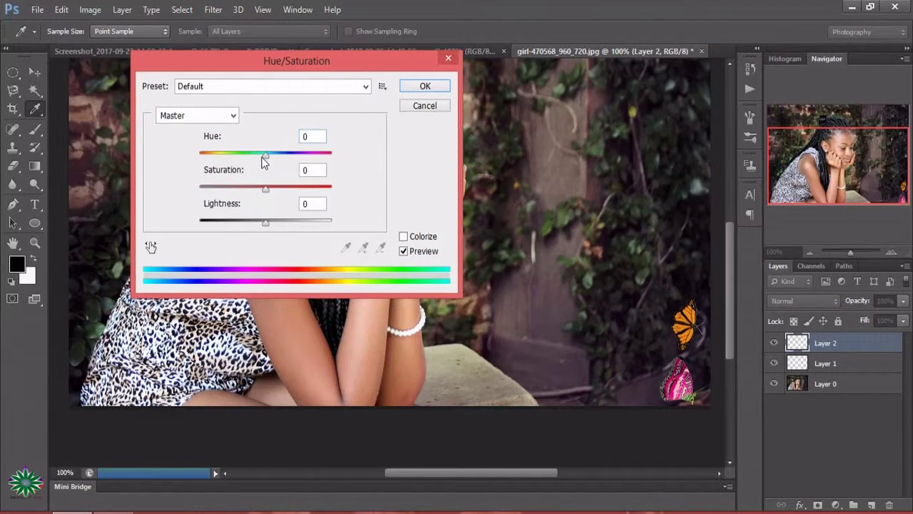
drag(265, 155, 251, 156)
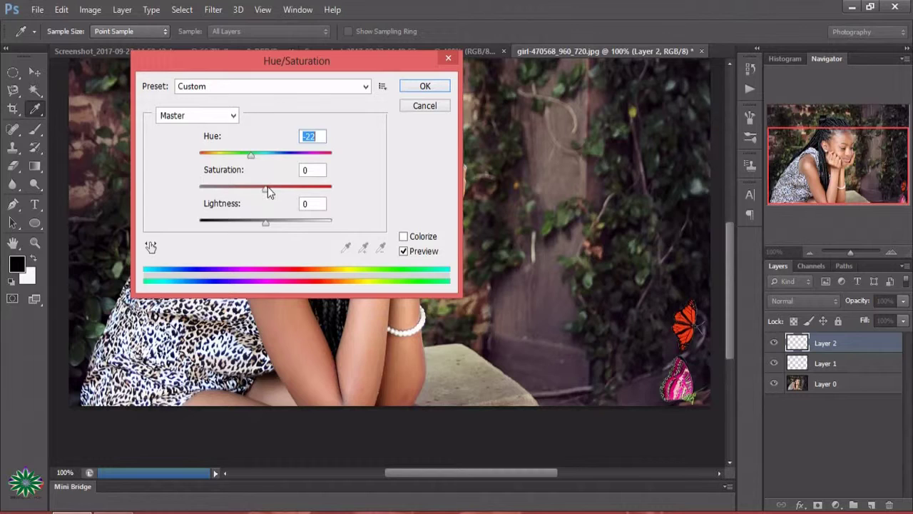
drag(267, 188, 283, 189)
drag(265, 224, 269, 224)
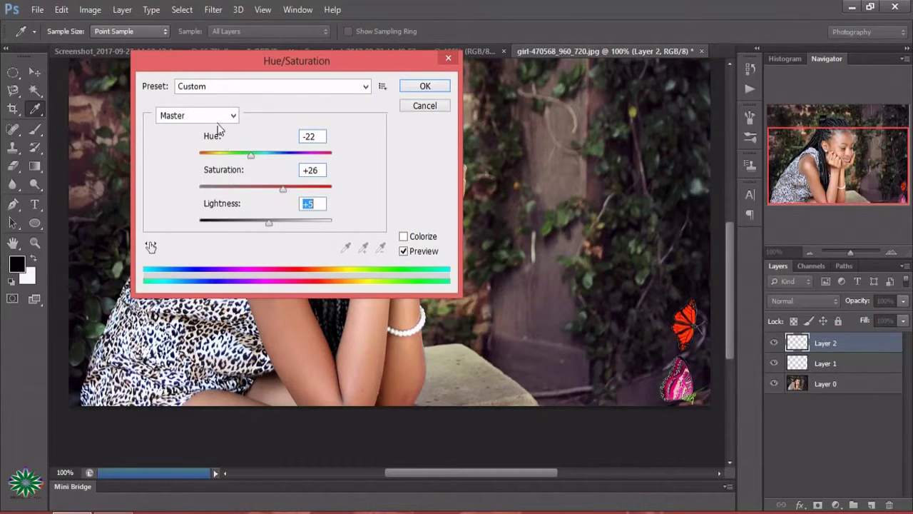
click(197, 115)
click(211, 164)
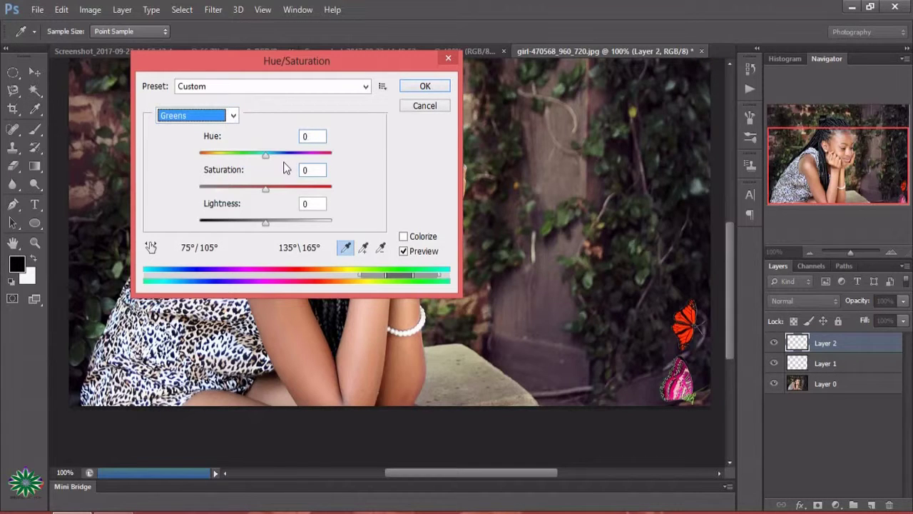
Set the Greens range to Hue -32, Saturation +26, Lightness -15
drag(265, 155, 238, 151)
drag(265, 185, 282, 187)
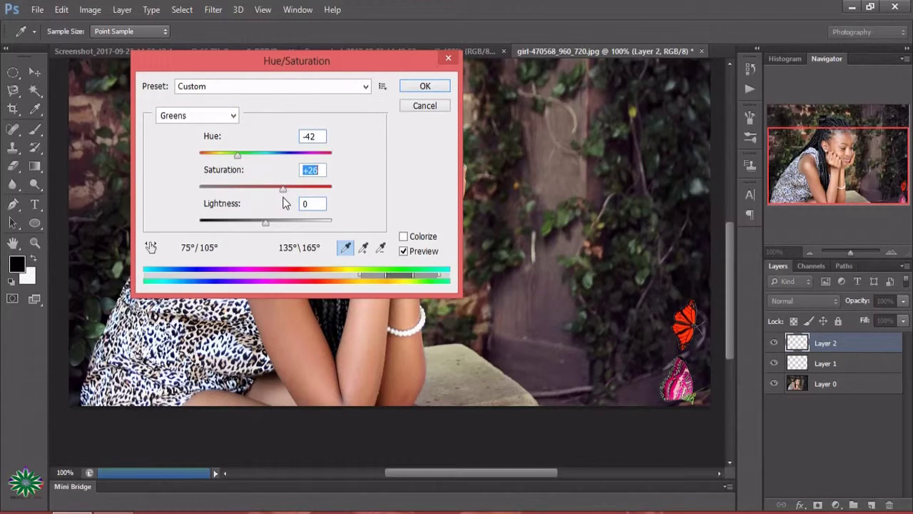
drag(266, 221, 255, 222)
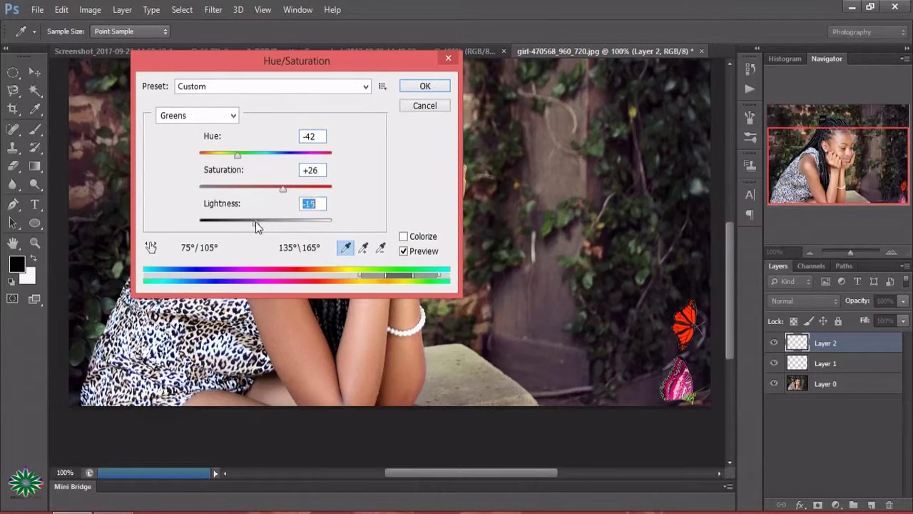
click(244, 155)
Set the Blues range to Hue -27 and Saturation -11, briefly toggling Colorize
click(229, 117)
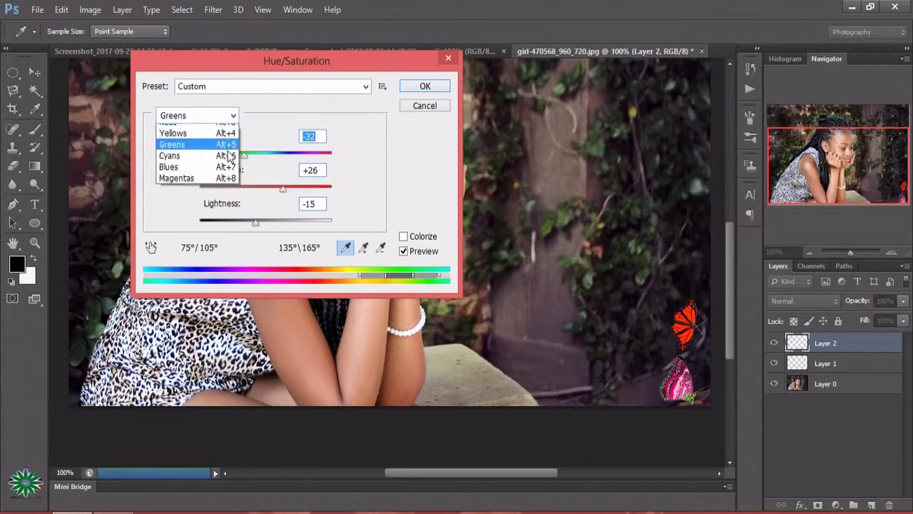
click(210, 186)
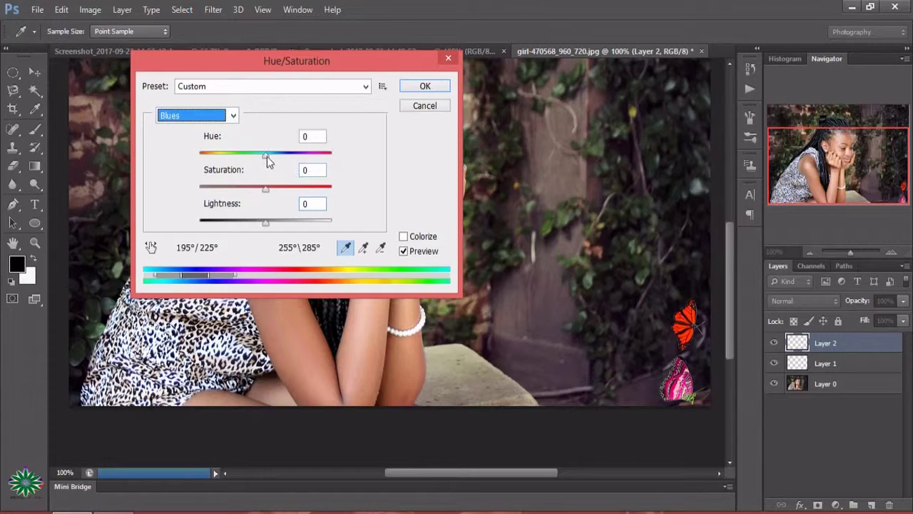
drag(266, 154, 248, 152)
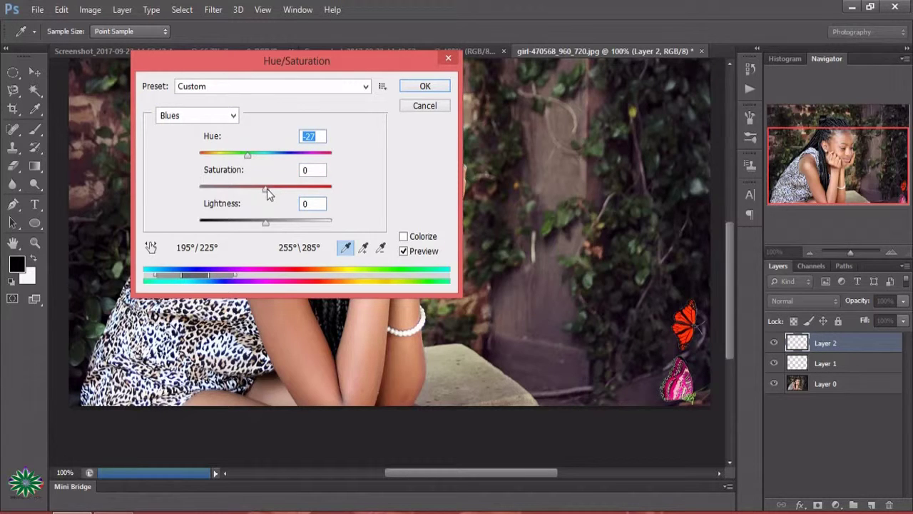
drag(267, 188, 259, 188)
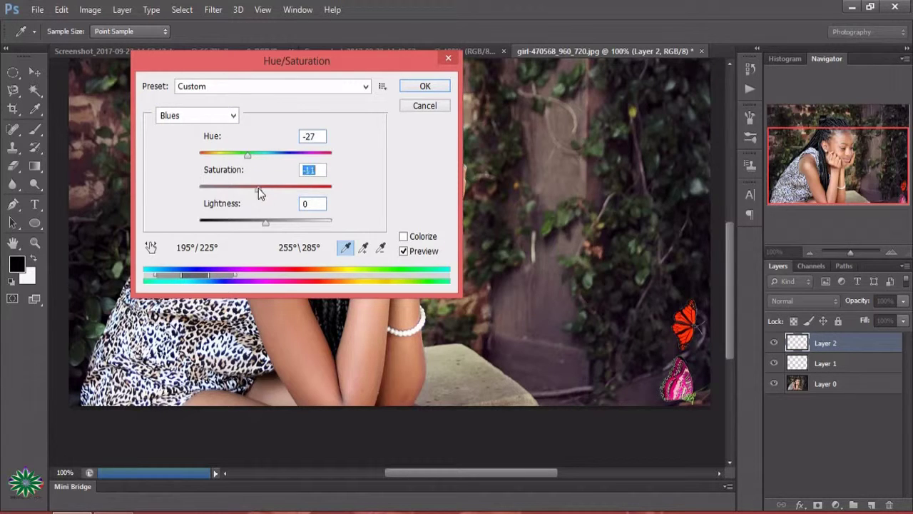
click(403, 236)
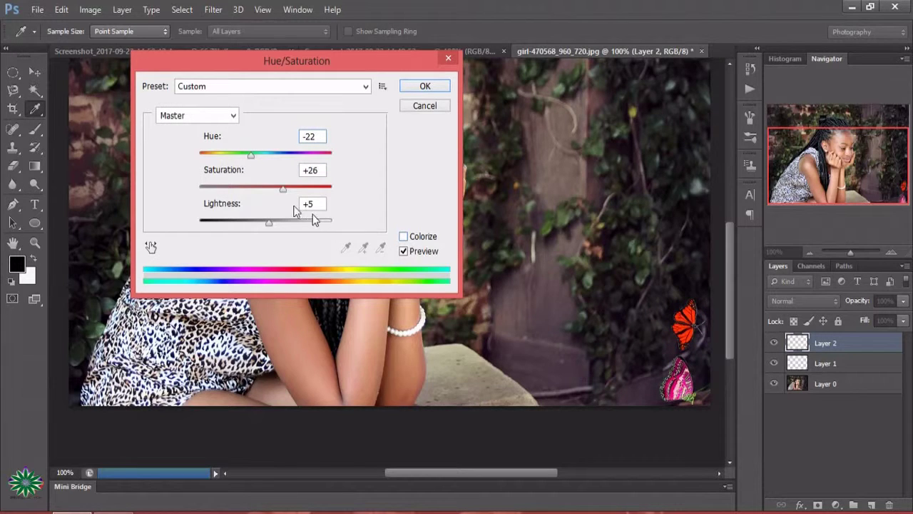
Set Master Hue +150, Saturation +19, Lightness 0 to turn the butterfly turquoise, and apply
drag(269, 223, 262, 224)
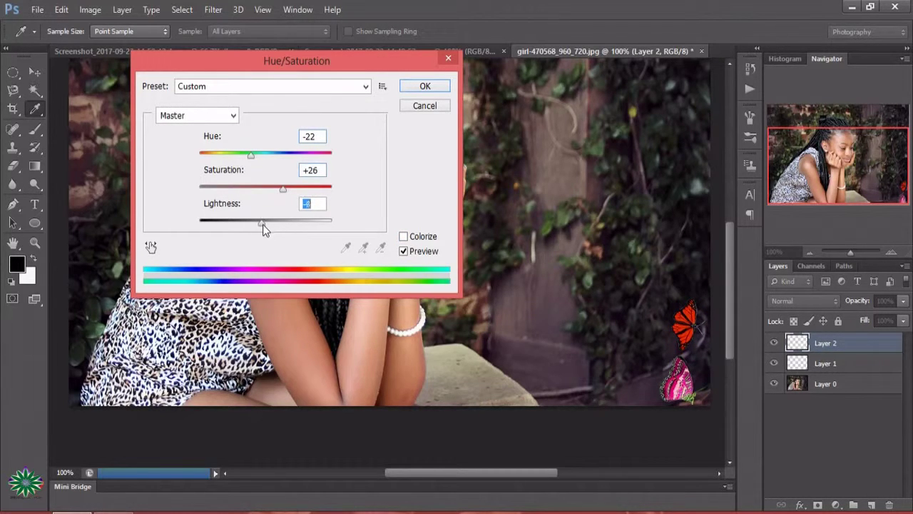
mouse_move(251, 154)
mouse_down()
mouse_move(316, 169)
mouse_move(316, 178)
mouse_move(254, 188)
mouse_up()
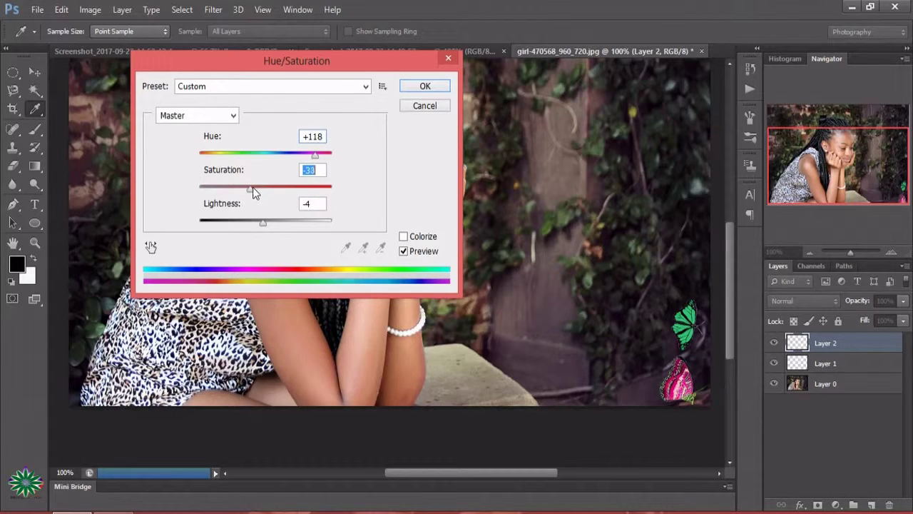
drag(266, 222, 265, 226)
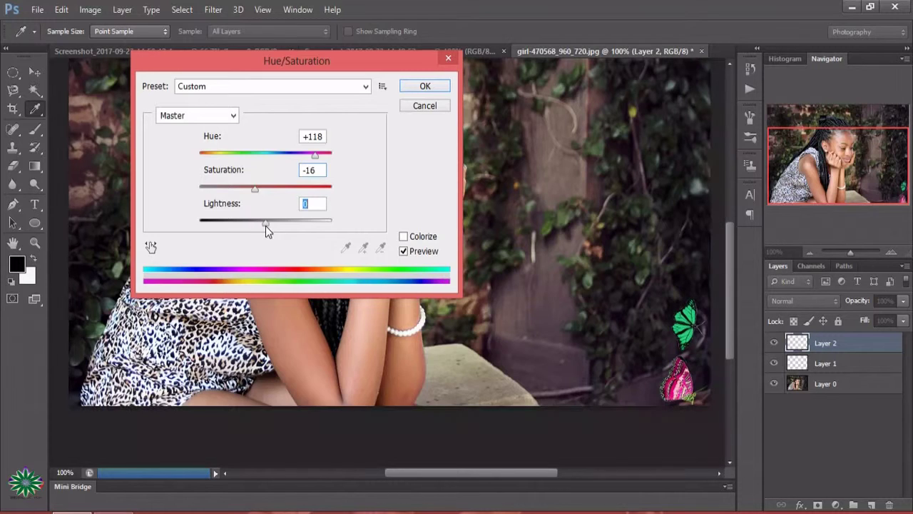
drag(315, 155, 324, 156)
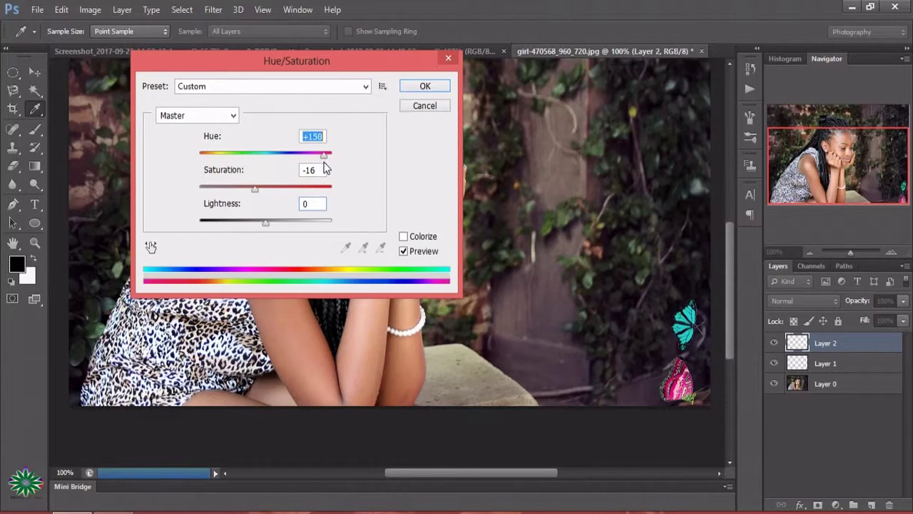
drag(255, 188, 278, 189)
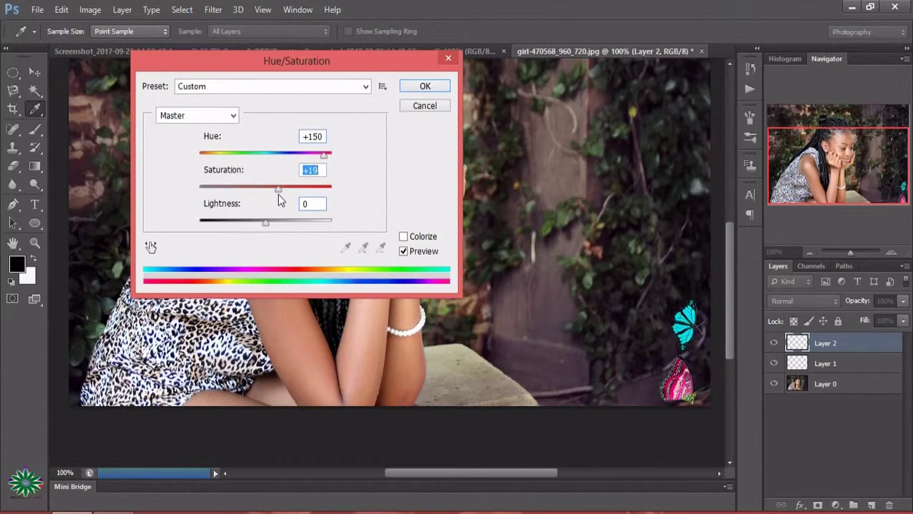
click(418, 90)
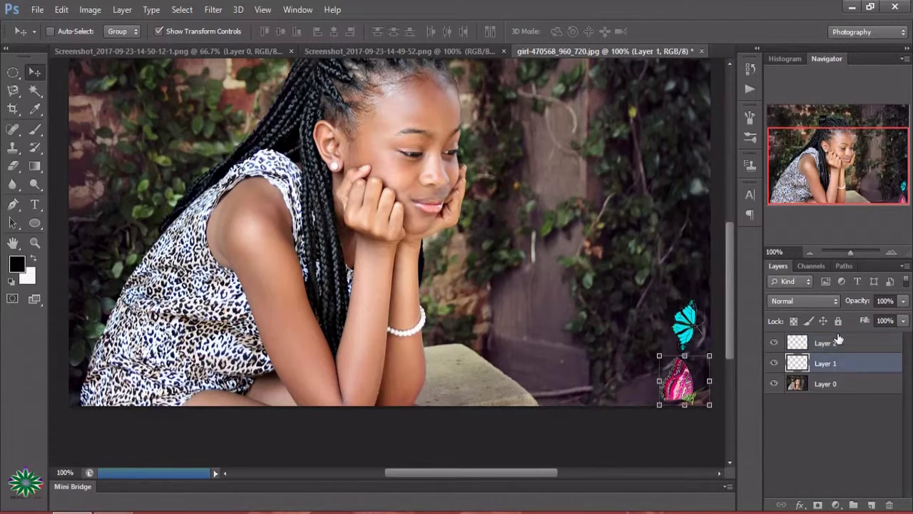
Add a pink ea277a Solid Color fill layer above Layer 0
click(831, 384)
click(835, 505)
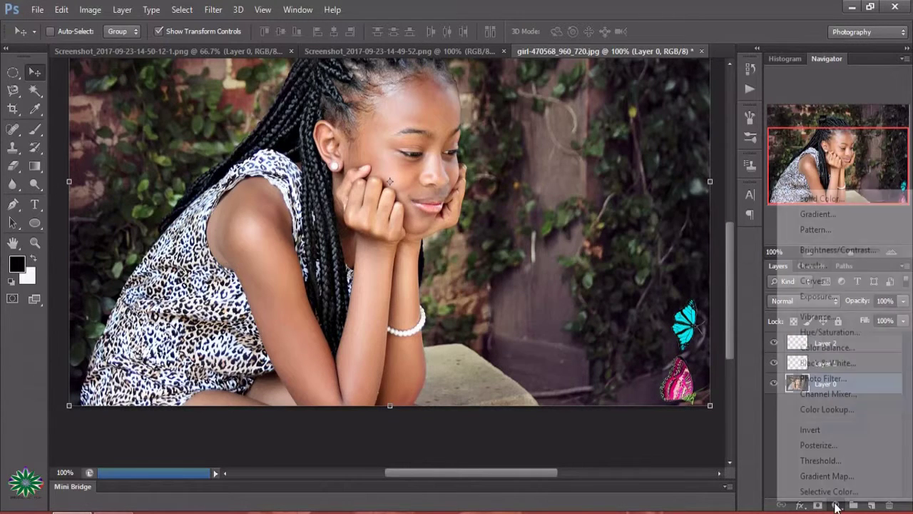
click(821, 200)
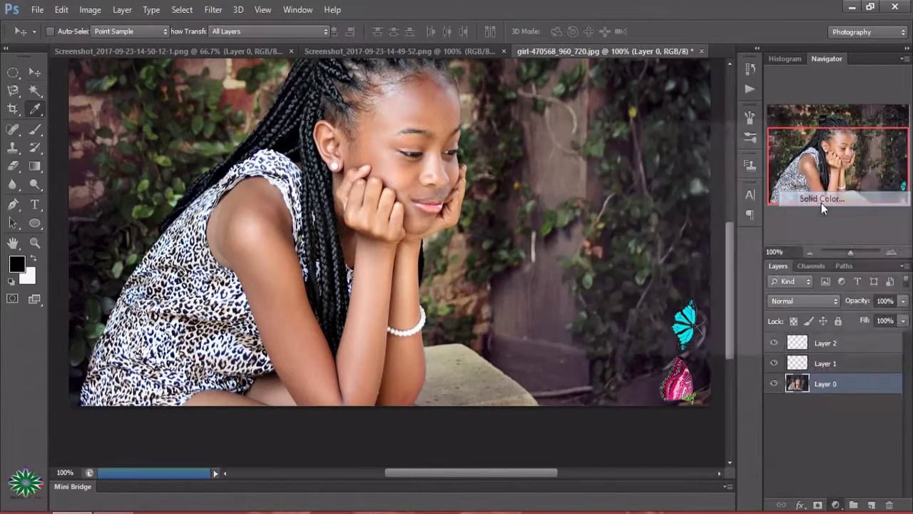
click(667, 188)
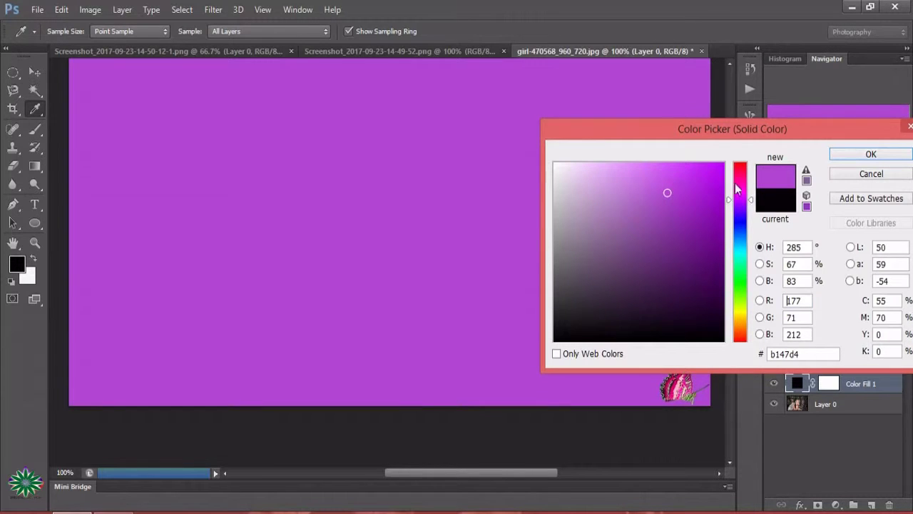
drag(740, 192, 740, 174)
click(695, 177)
click(840, 159)
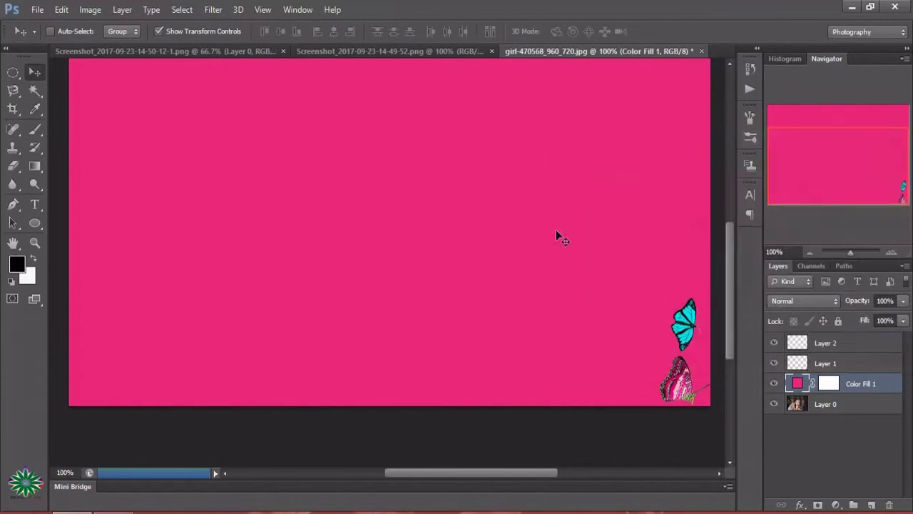
Set Color Fill 1 to Screen blend mode at 27% opacity
click(792, 298)
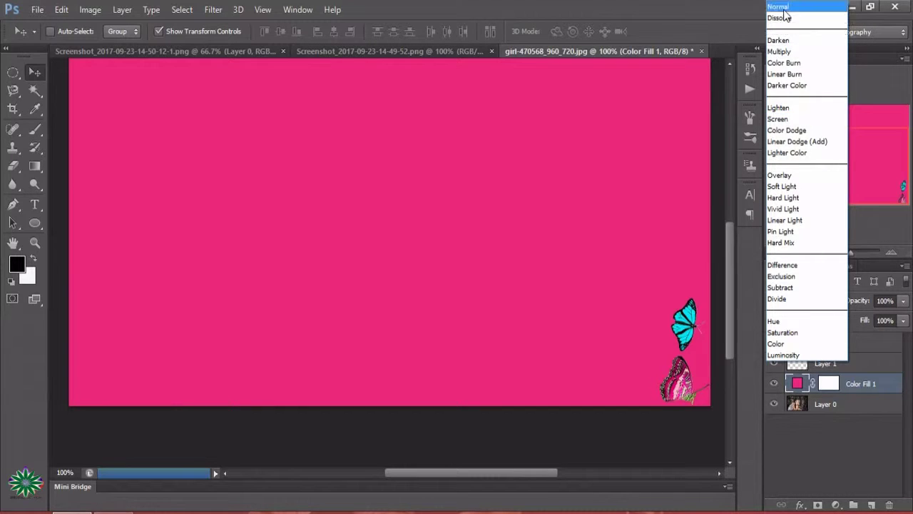
click(779, 119)
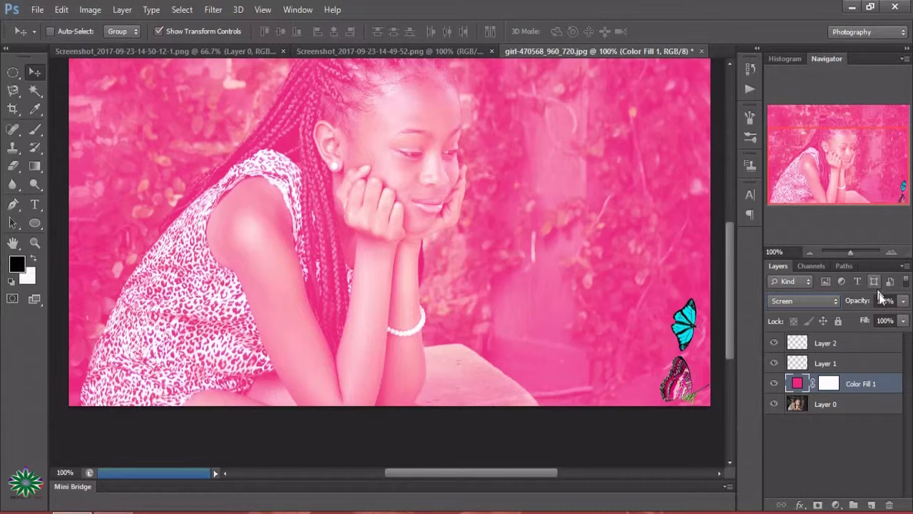
click(904, 303)
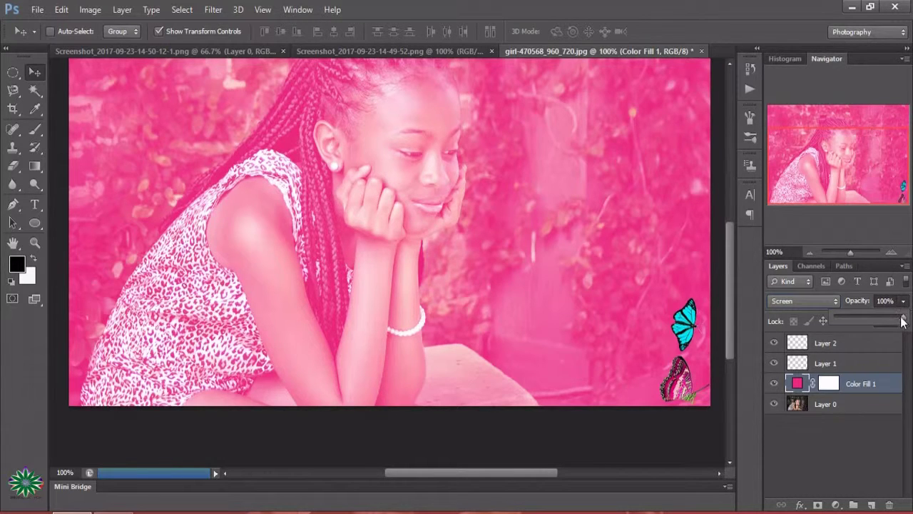
drag(863, 321, 852, 321)
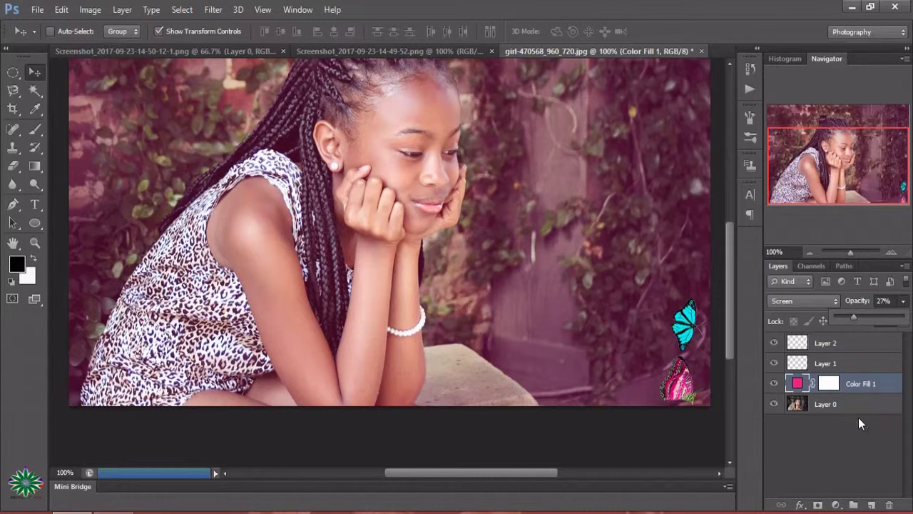
click(850, 344)
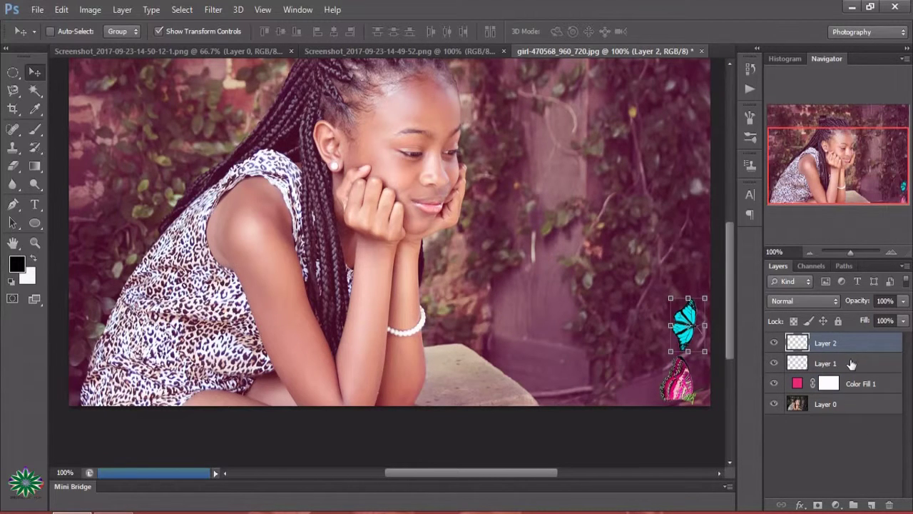
Above the cyan butterfly layer, add a second Solid Color fill layer in vivid pink
click(851, 362)
click(851, 346)
click(835, 504)
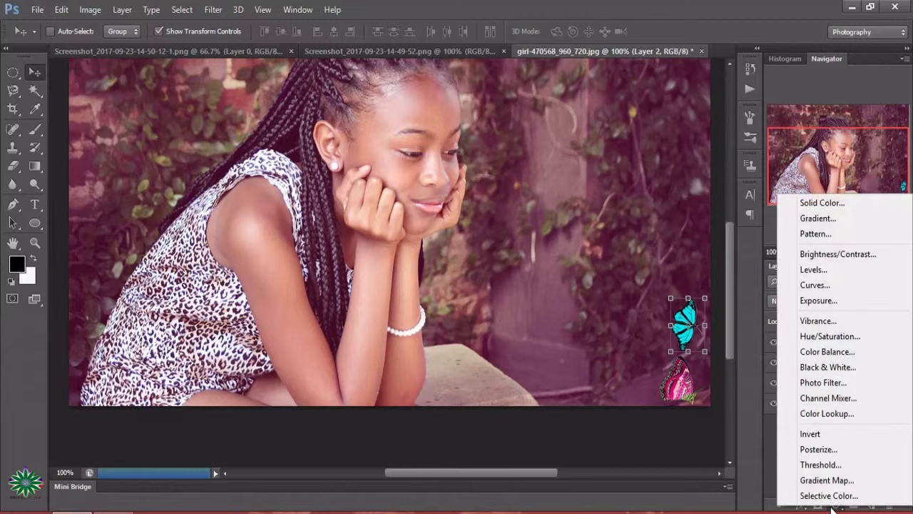
click(829, 204)
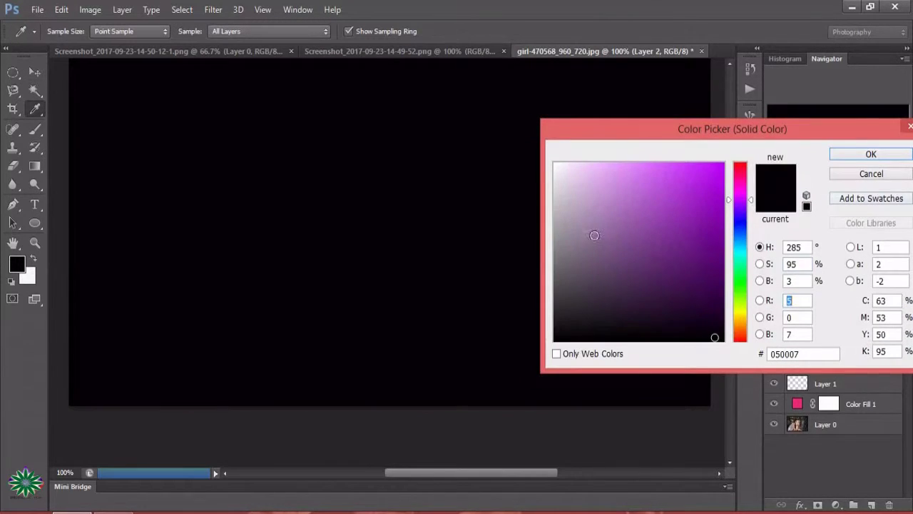
click(592, 217)
click(740, 175)
click(696, 183)
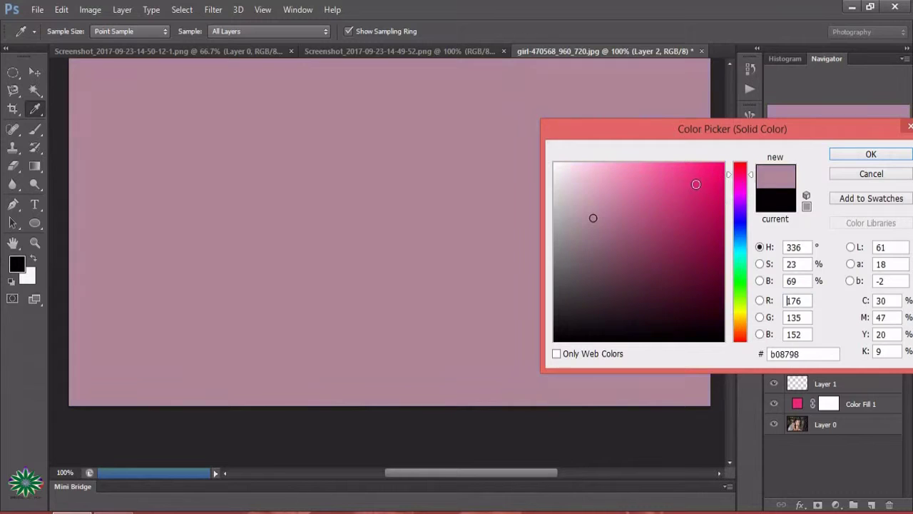
click(864, 158)
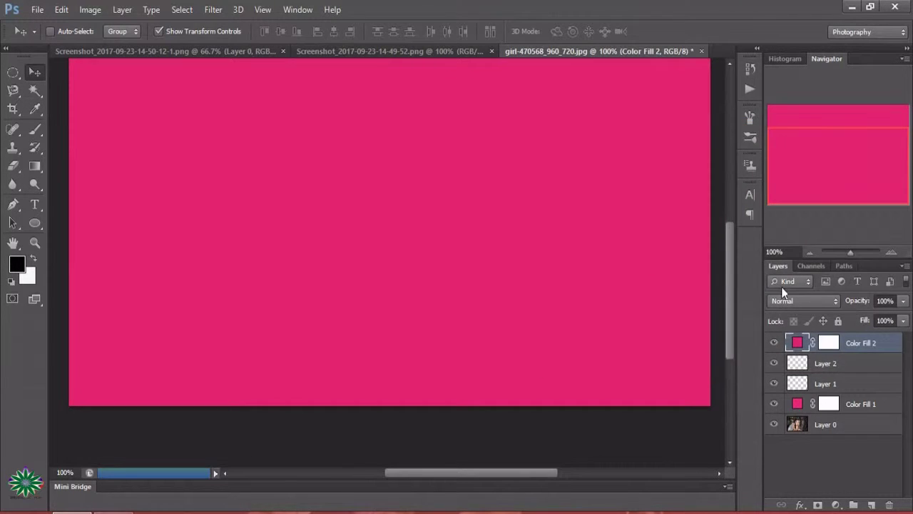
Blend the pink fill as Soft Light at about 31% opacity
click(787, 305)
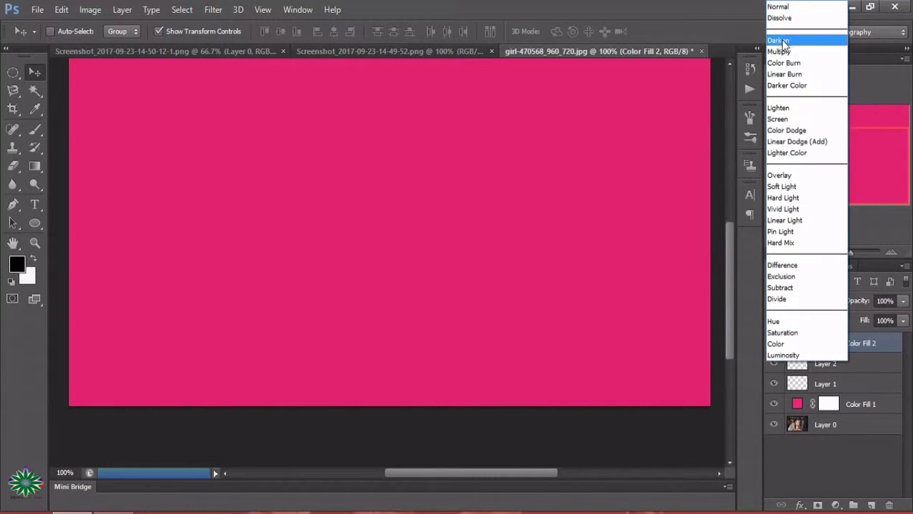
click(783, 187)
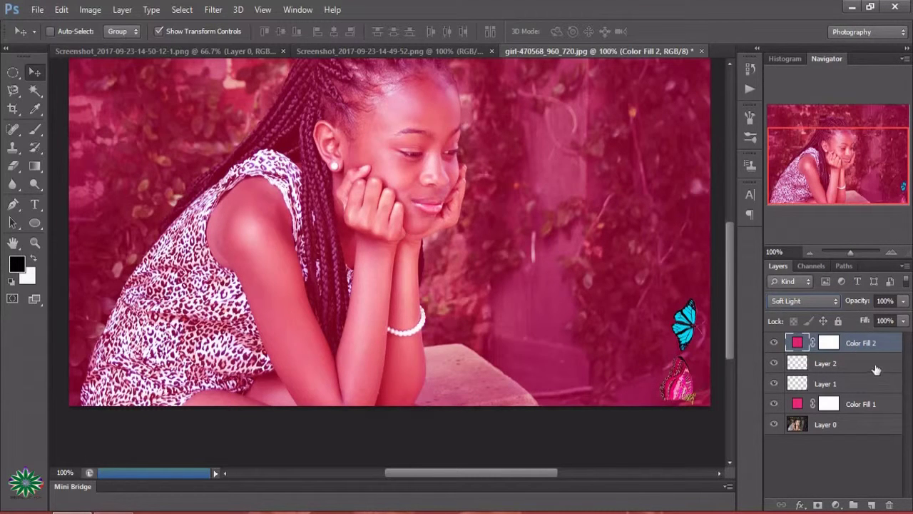
click(903, 302)
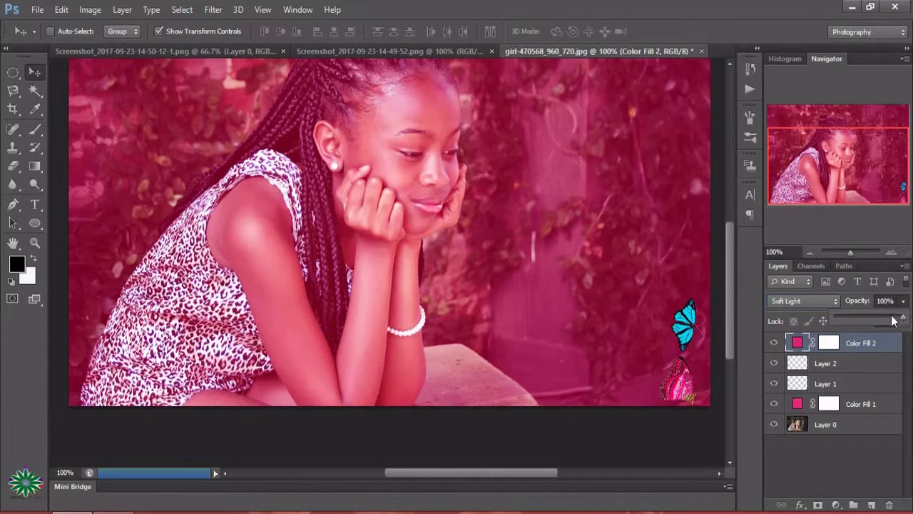
drag(870, 316, 857, 316)
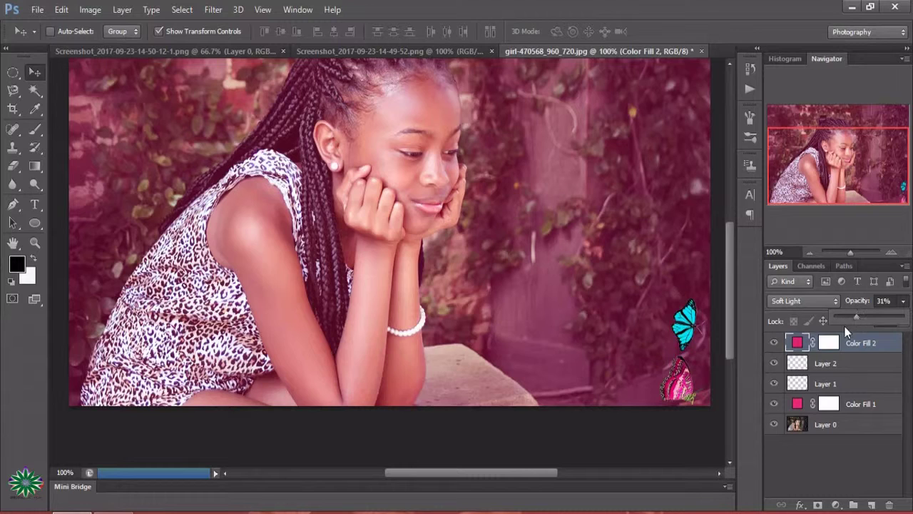
Add a Curves layer: raise the RGB black point, lower the white point, raise Green's black point
click(836, 505)
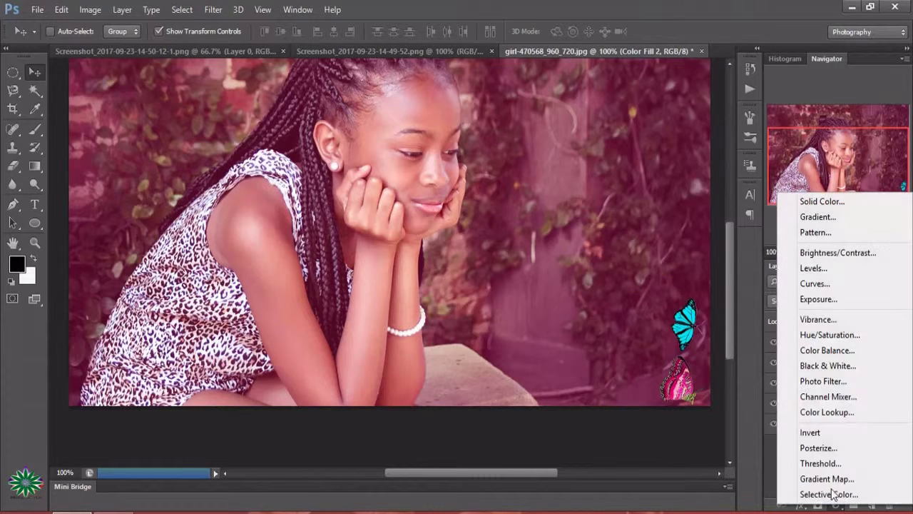
click(846, 284)
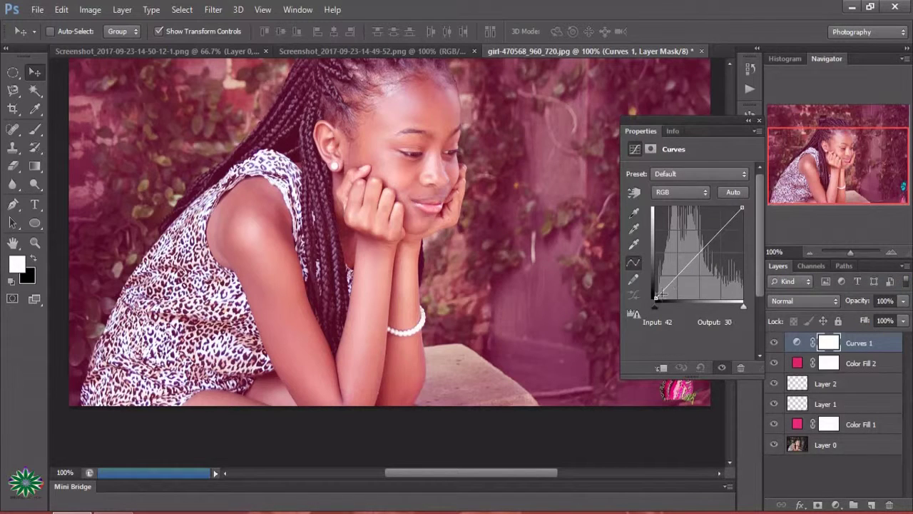
drag(657, 299, 656, 293)
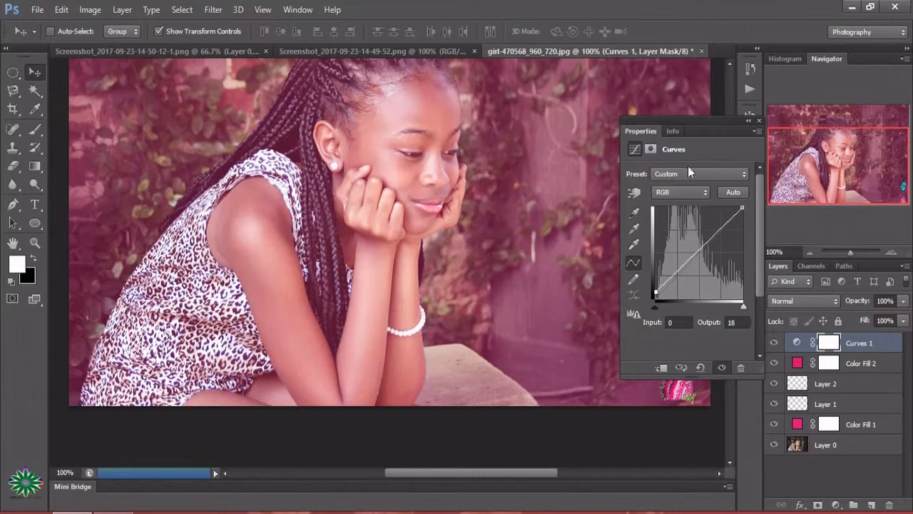
drag(701, 126, 705, 44)
drag(742, 133, 738, 141)
click(676, 115)
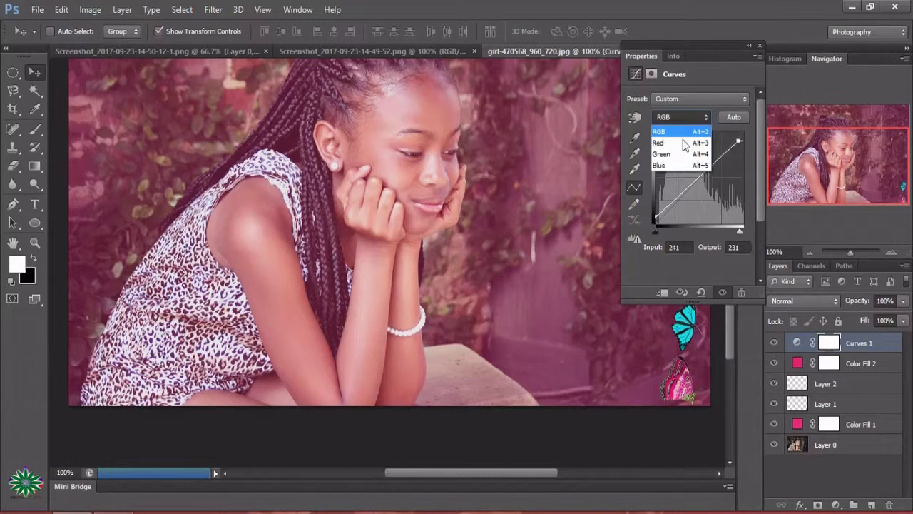
click(679, 154)
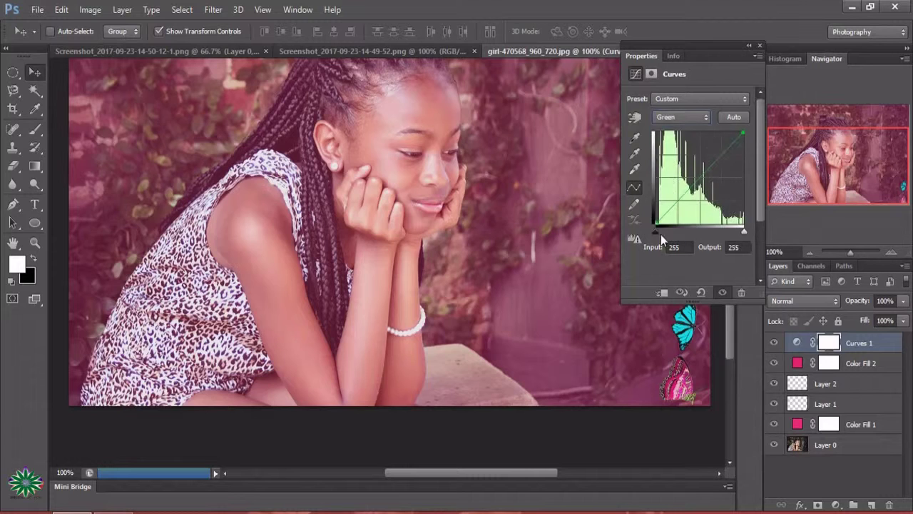
drag(655, 221, 664, 220)
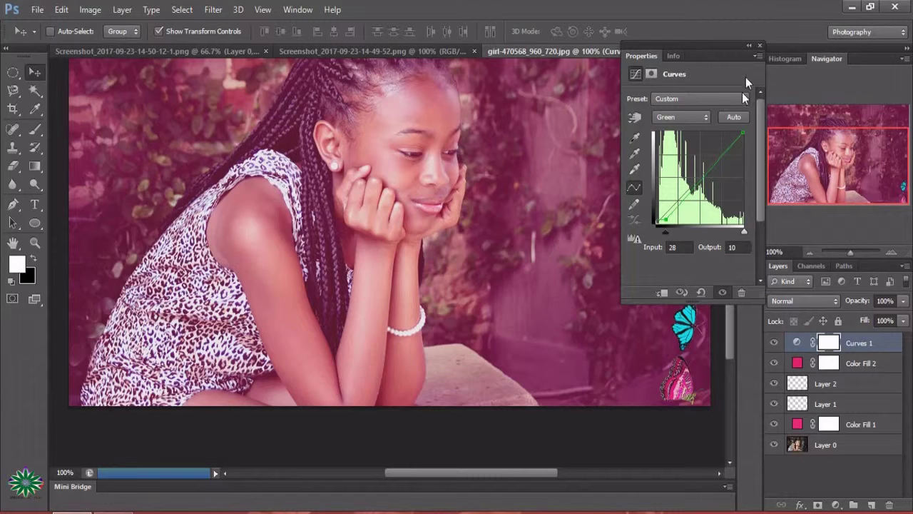
Add a Color Balance layer with midtones at Red -36, Green +11, Blue +33
click(836, 504)
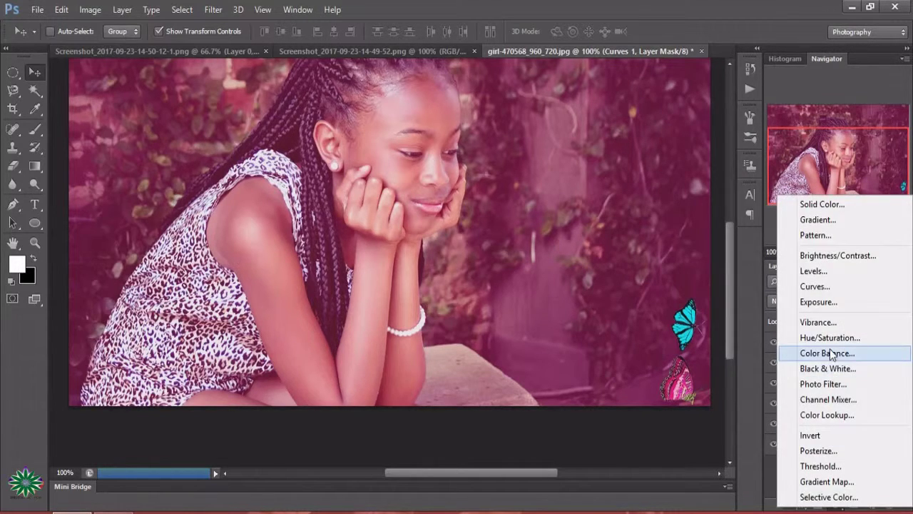
click(827, 353)
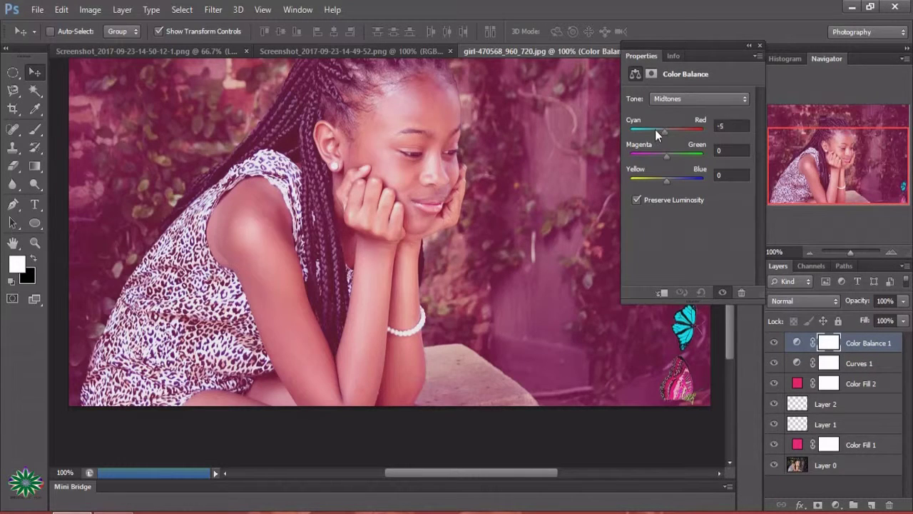
mouse_move(666, 156)
mouse_down()
mouse_move(664, 178)
mouse_move(679, 181)
mouse_up()
click(749, 45)
click(836, 505)
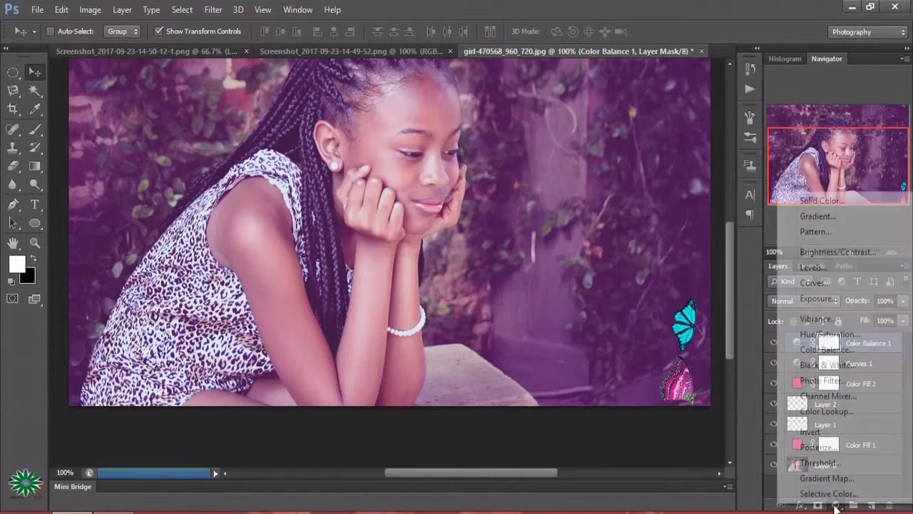
Add a Levels layer with output levels narrowed to 20 and 226
click(838, 266)
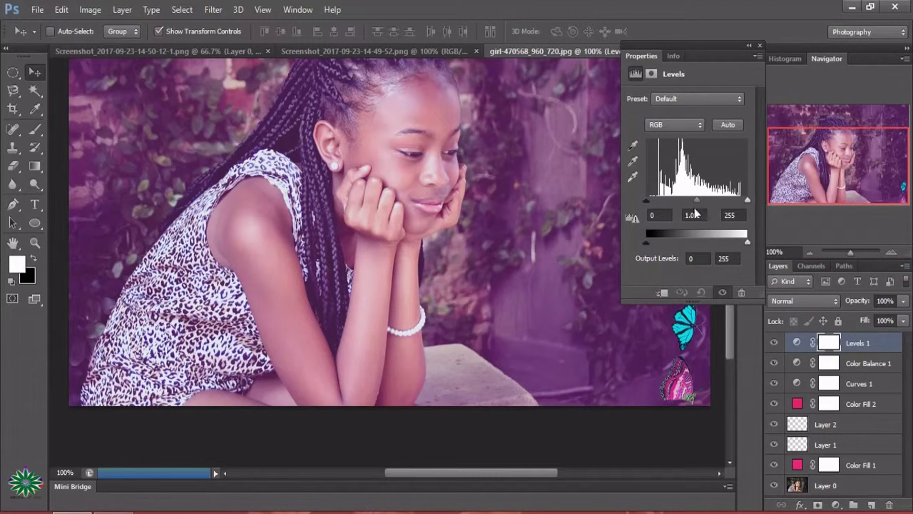
drag(650, 242, 653, 242)
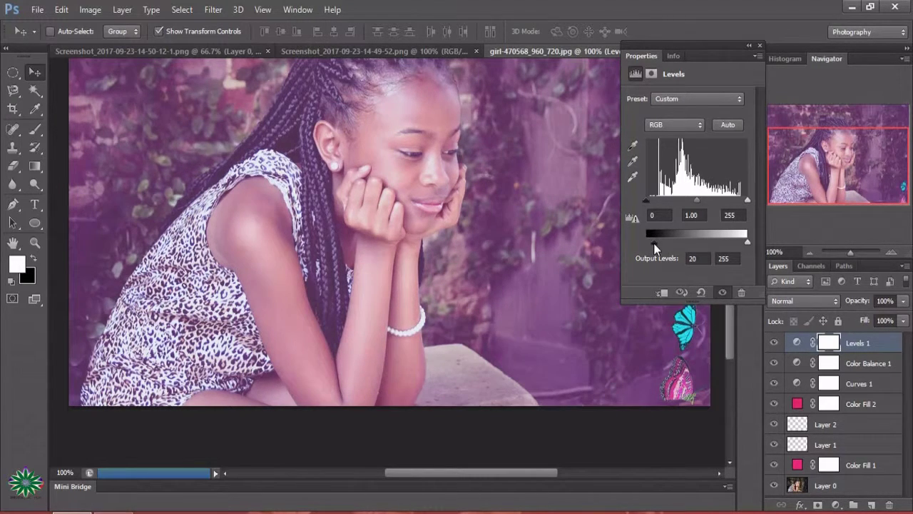
drag(747, 241, 736, 245)
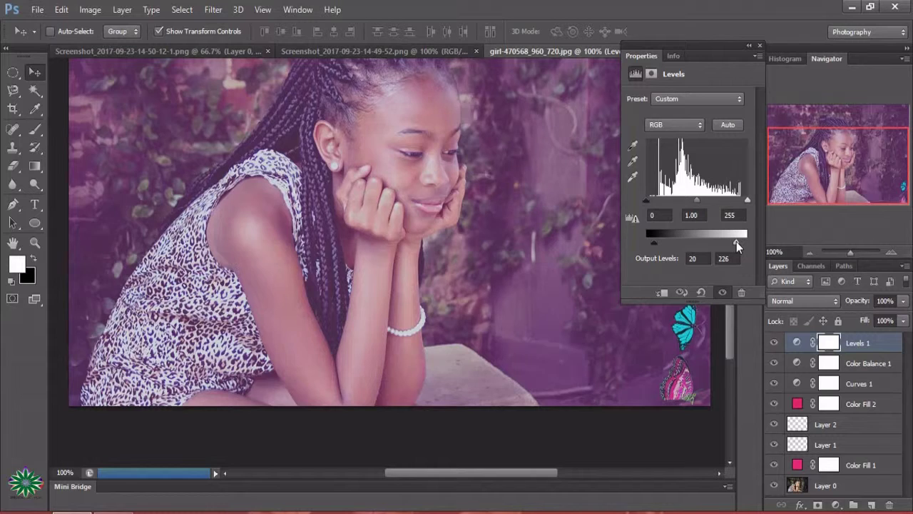
Collapse Properties and toggle Color Fill 2, Curves, Color Balance and Levels off to compare
click(750, 45)
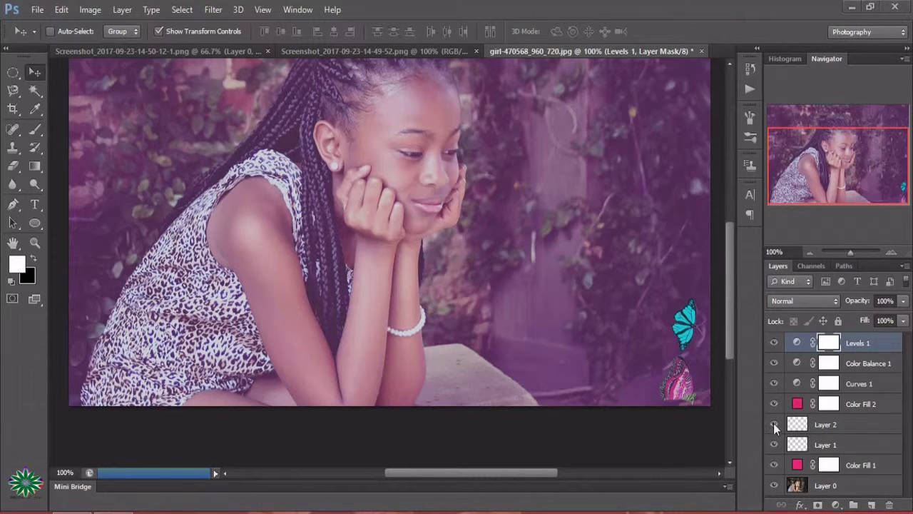
click(773, 404)
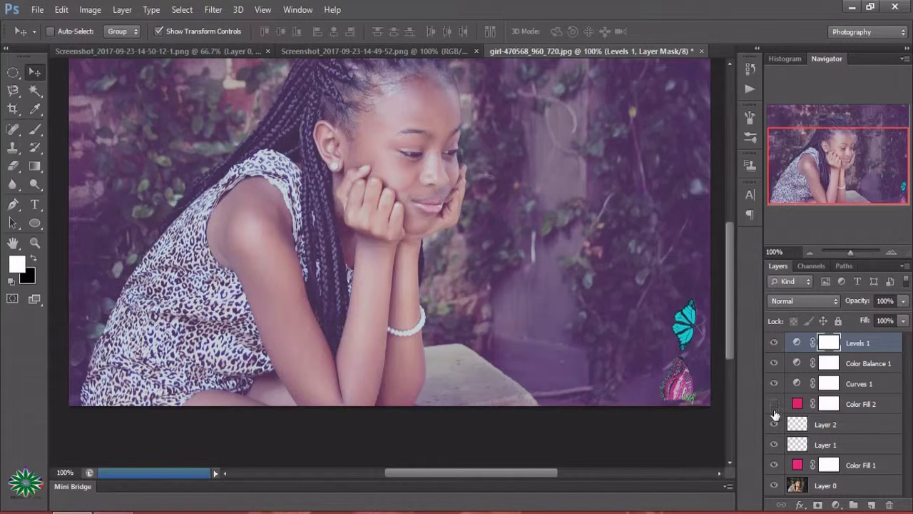
click(773, 384)
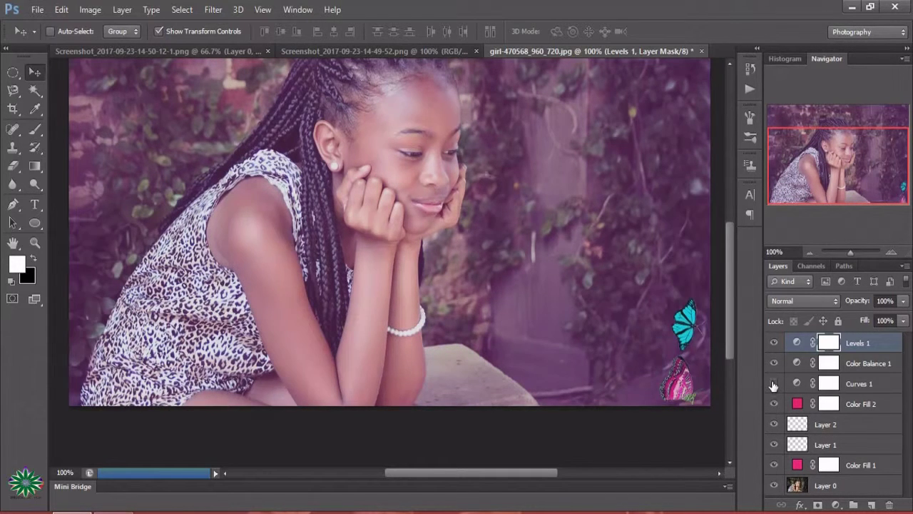
click(774, 363)
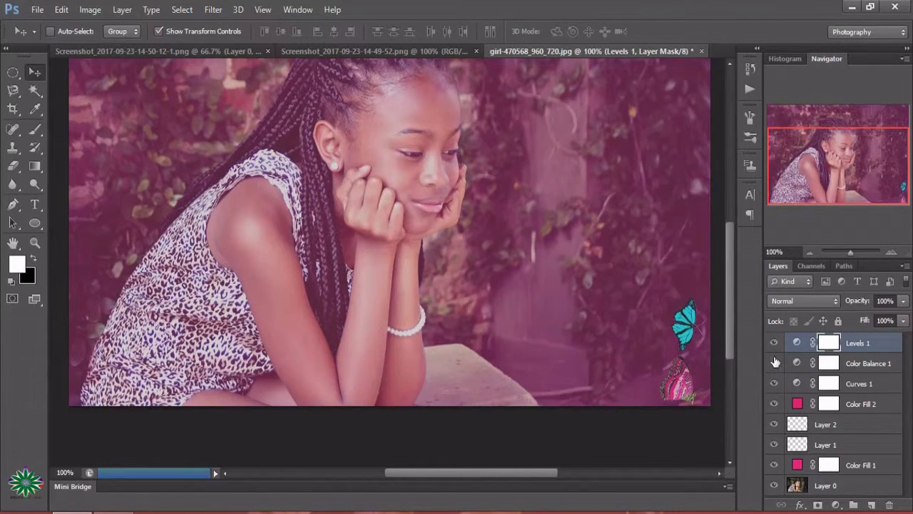
click(773, 344)
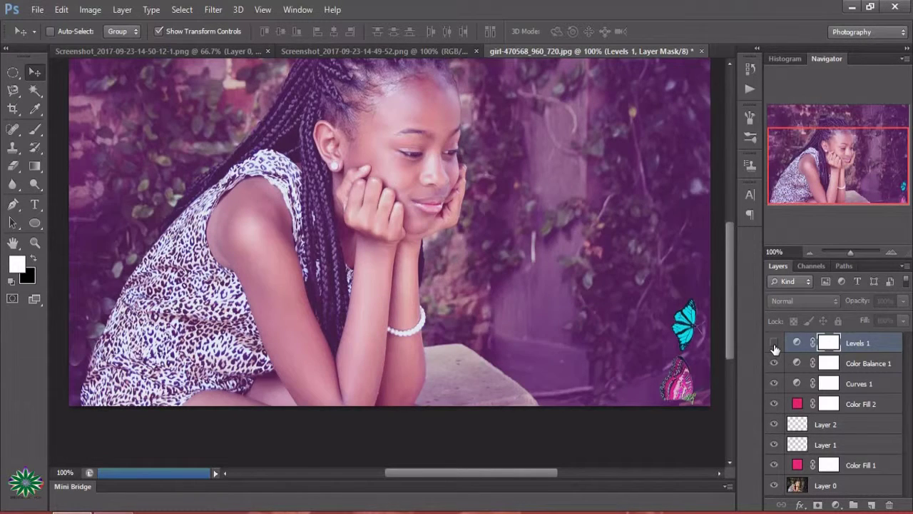
click(774, 344)
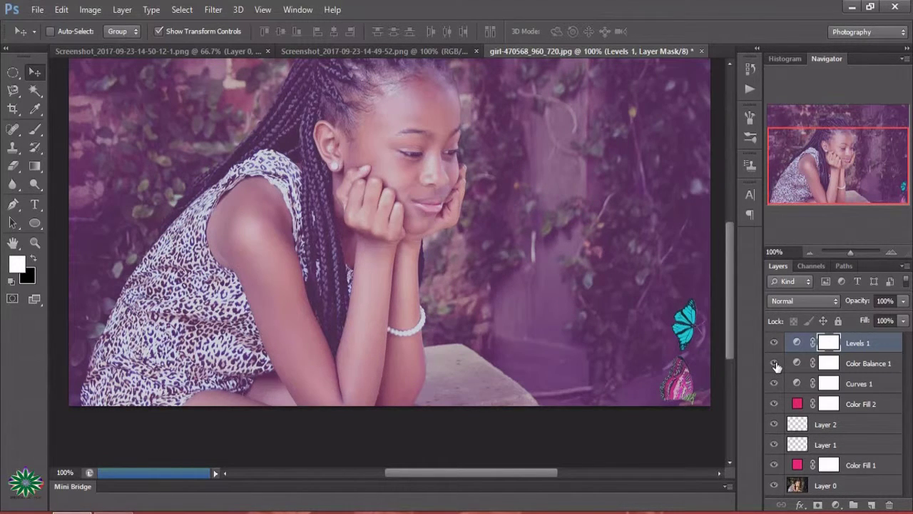
Hide the cyan butterfly layer, leaving Color Balance and Curves visible again
click(773, 363)
click(775, 384)
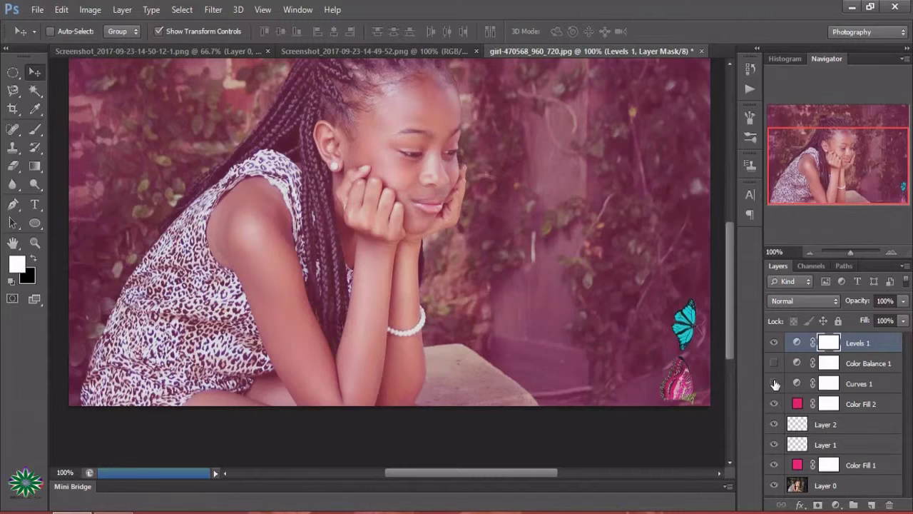
click(774, 424)
drag(771, 362, 775, 384)
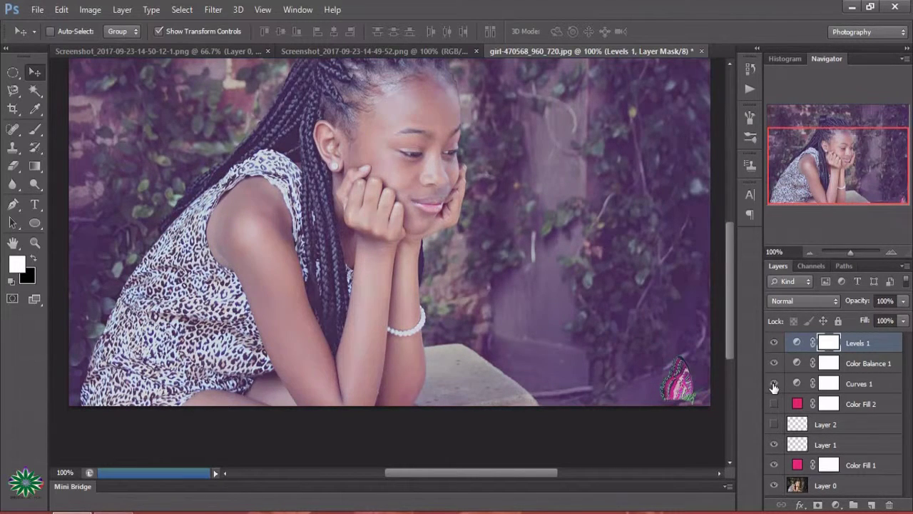